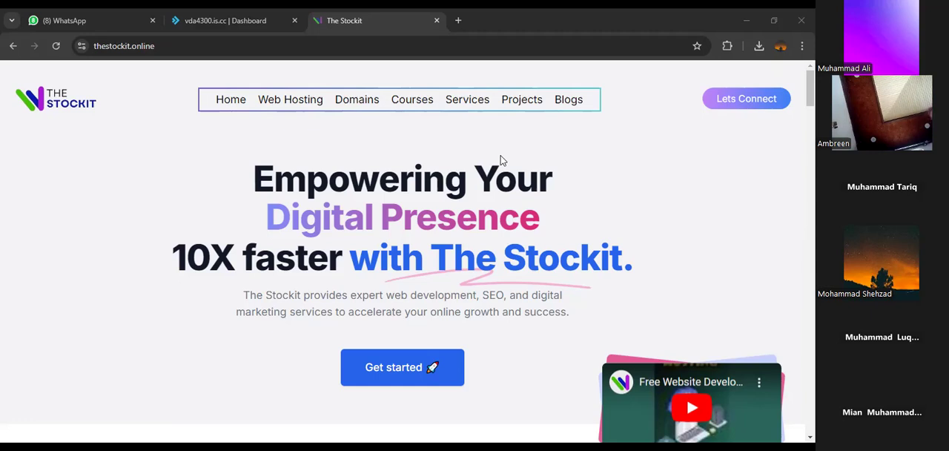
left_click(501, 222)
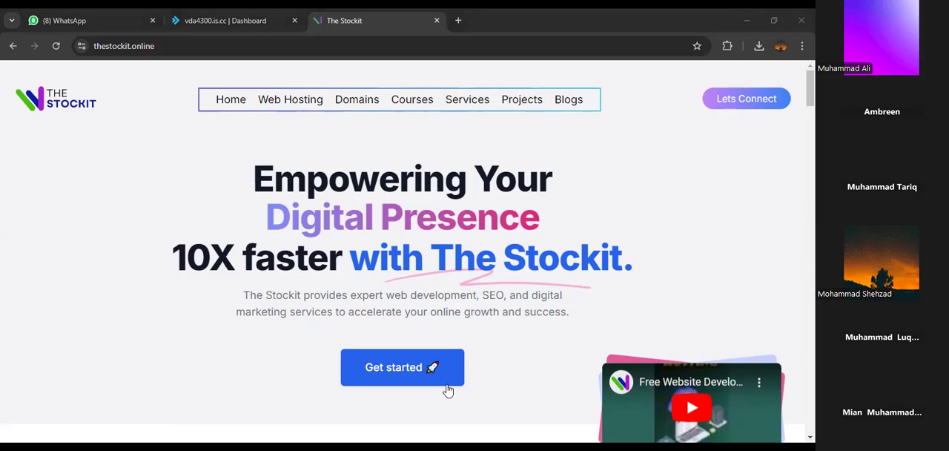
left_click(274, 258)
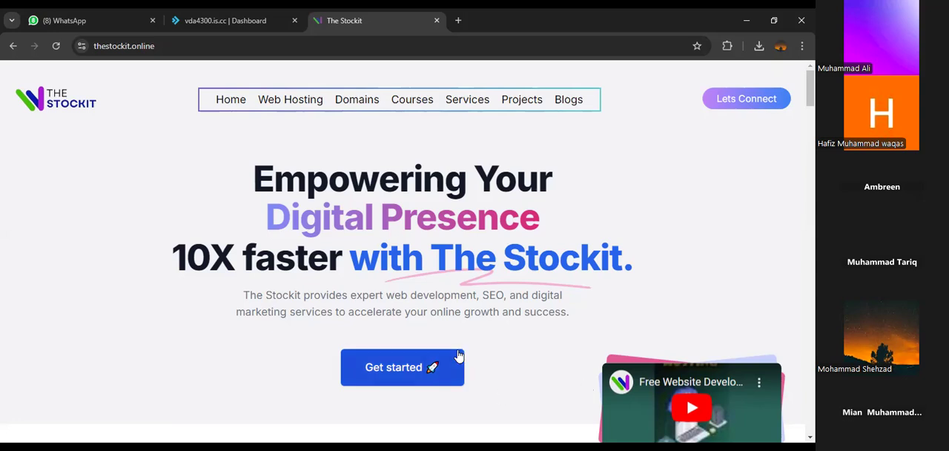
View the site information for thestockit.online and return to the DirectAdmin dashboard
left_click(238, 13)
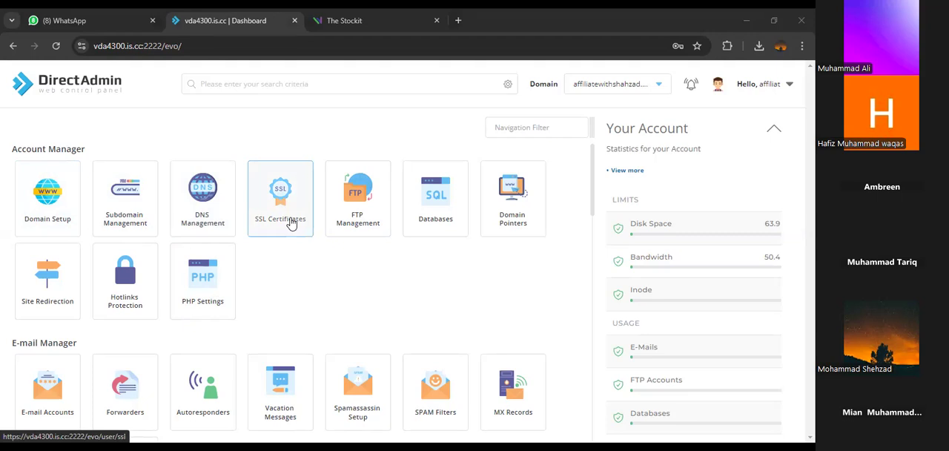
left_click(368, 15)
left_click(81, 47)
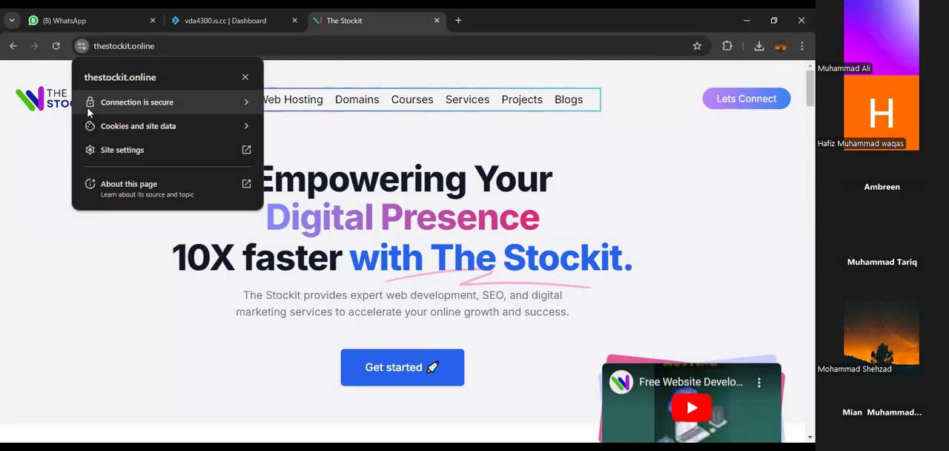
left_click(204, 18)
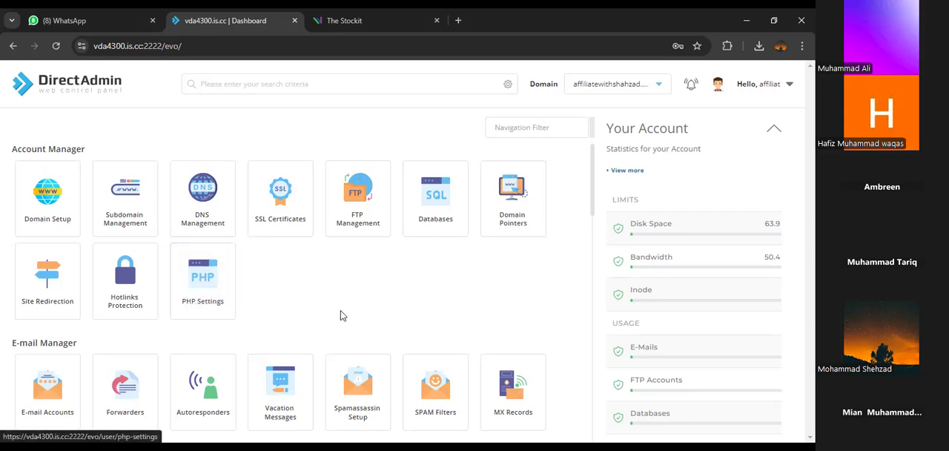
Look through the DirectAdmin dashboard's Account Manager, E-mail Manager and Advanced Features sections
scroll(337, 314, "down", 1)
scroll(223, 315, "down", 2)
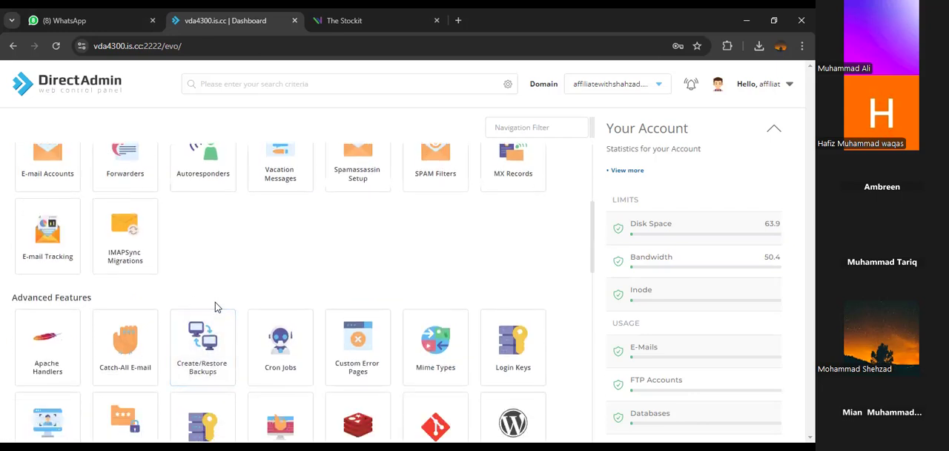
scroll(226, 299, "up", 1)
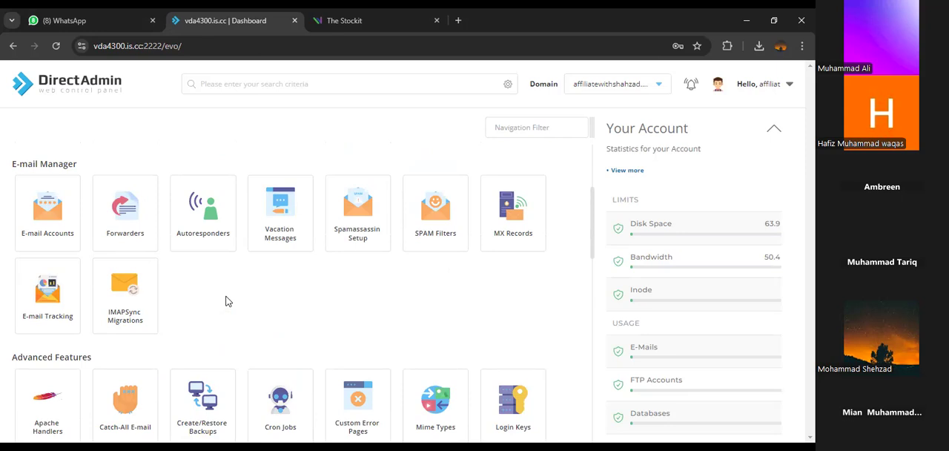
left_click(41, 226)
scroll(297, 255, "down", 3)
scroll(373, 254, "up", 6)
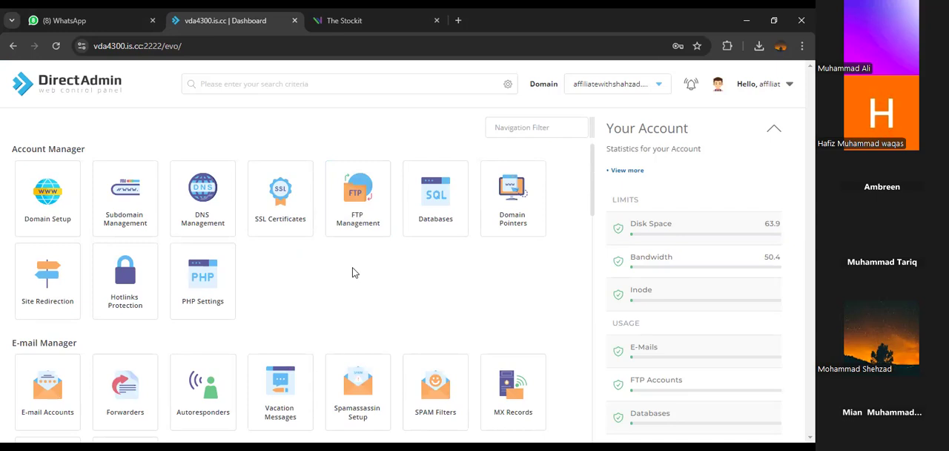
scroll(353, 273, "down", 10)
scroll(354, 274, "up", 5)
scroll(353, 273, "up", 1)
scroll(353, 273, "down", 1)
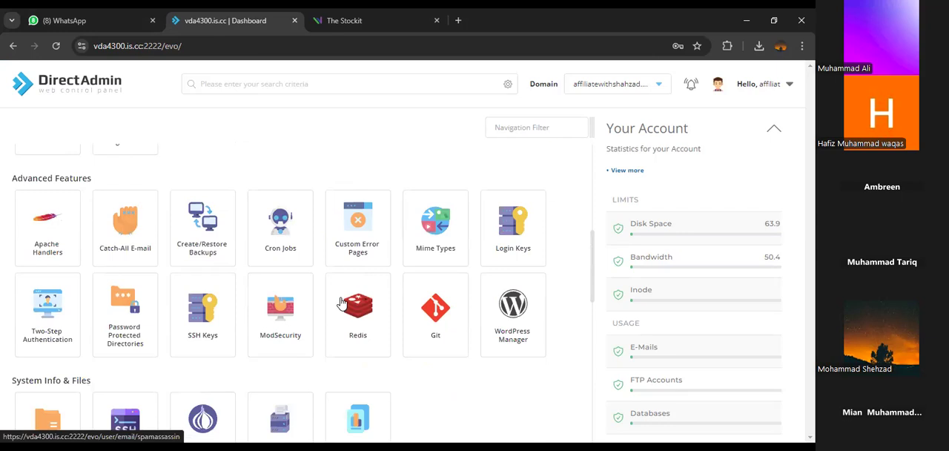
scroll(340, 299, "up", 7)
scroll(340, 298, "down", 6)
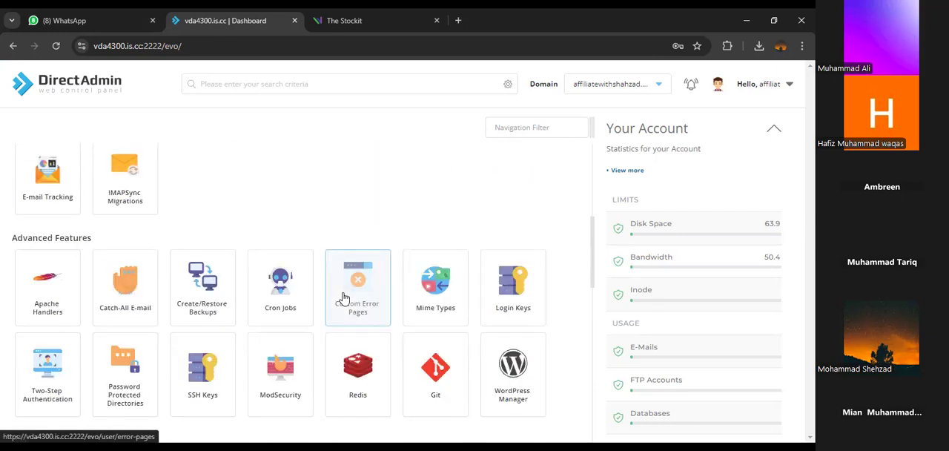
scroll(269, 250, "down", 1)
scroll(250, 250, "up", 4)
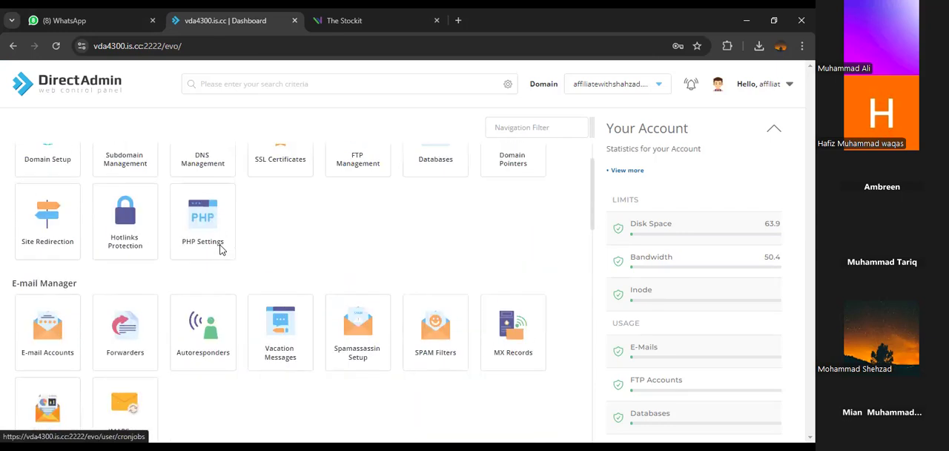
scroll(299, 244, "up", 1)
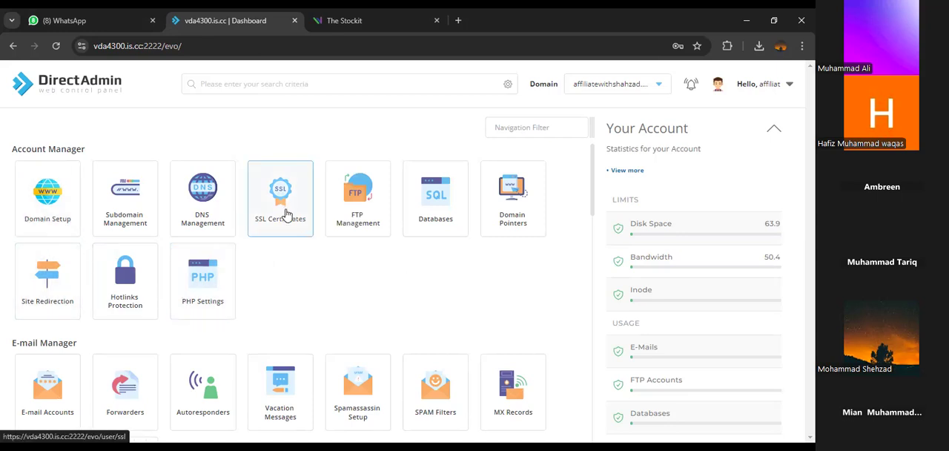
Open the Softaculous Auto Installer from the DirectAdmin dashboard
scroll(341, 274, "down", 2)
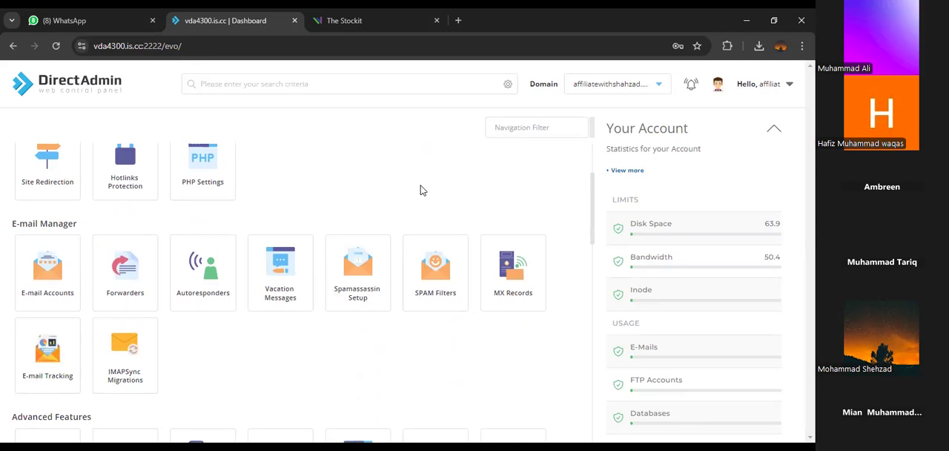
scroll(361, 209, "down", 5)
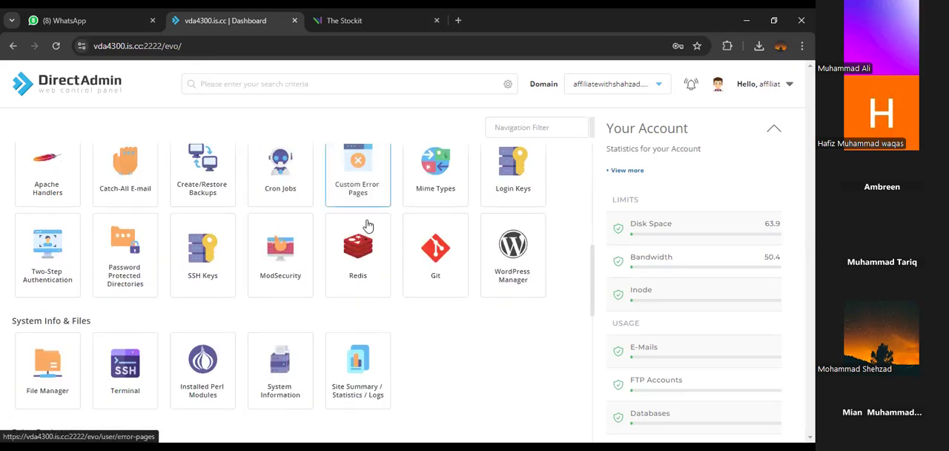
scroll(388, 220, "down", 6)
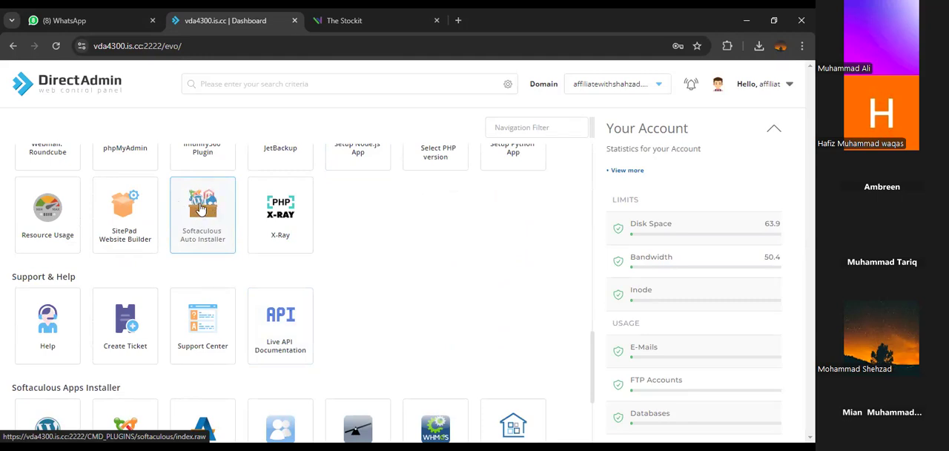
left_click(197, 224)
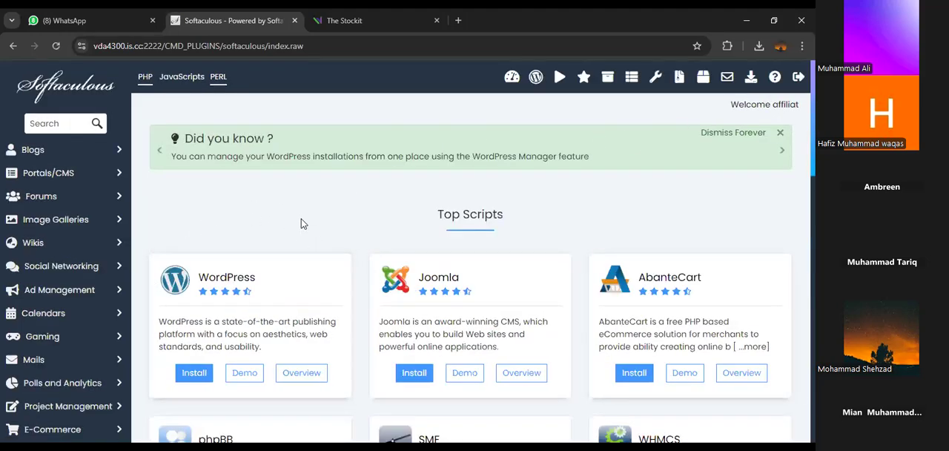
Look through the Top Scripts offered by Softaculous, from WordPress to the last entries
scroll(302, 221, "down", 3)
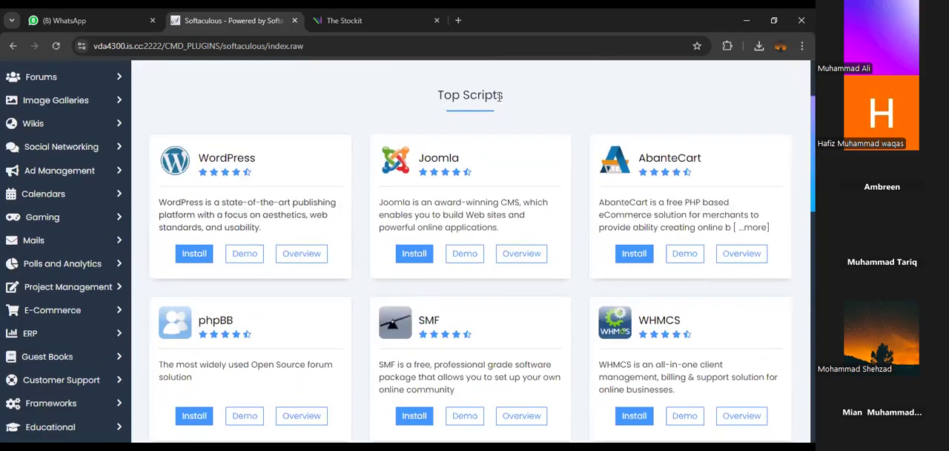
triple_click(500, 97)
scroll(397, 254, "down", 3)
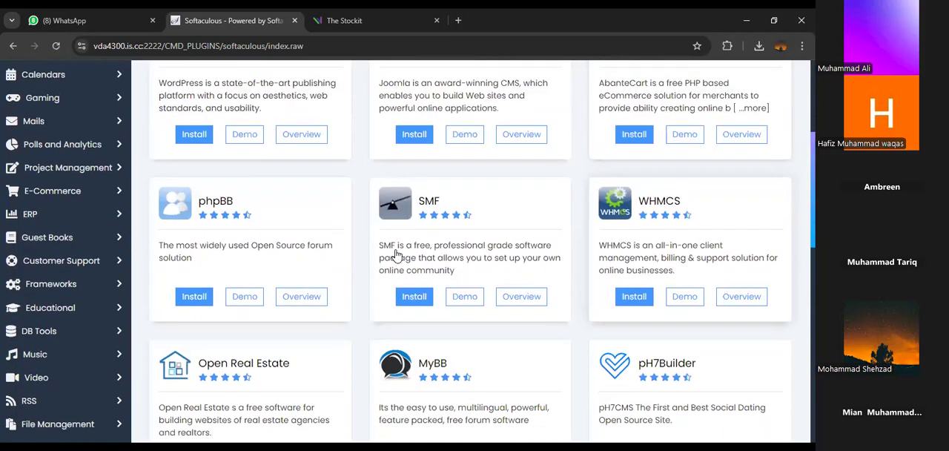
scroll(222, 245, "down", 10)
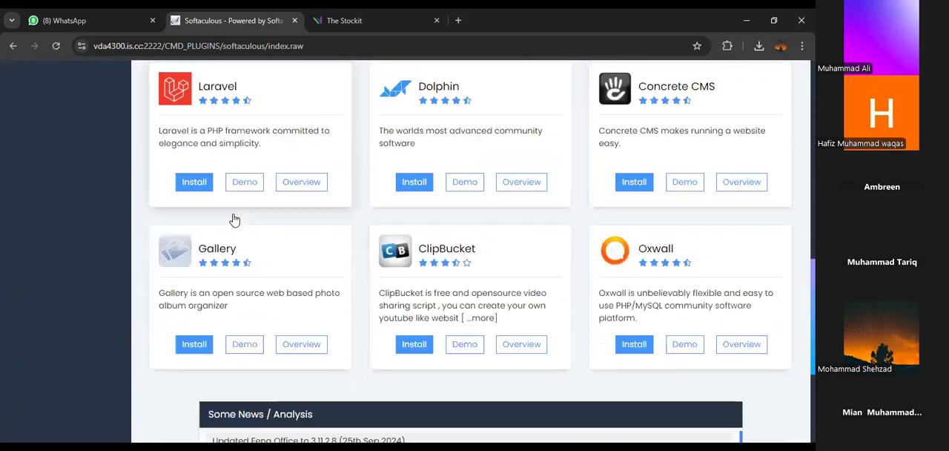
scroll(244, 215, "down", 2)
scroll(282, 200, "up", 7)
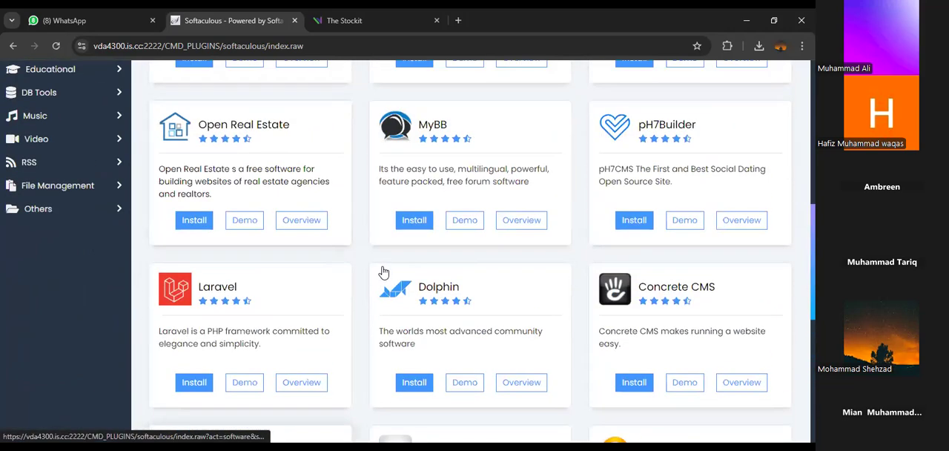
scroll(384, 273, "up", 4)
scroll(359, 270, "up", 5)
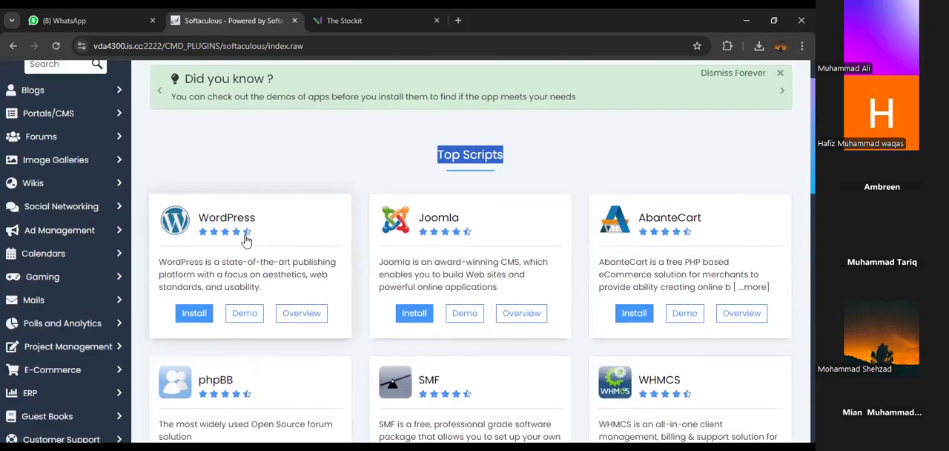
left_click(337, 163)
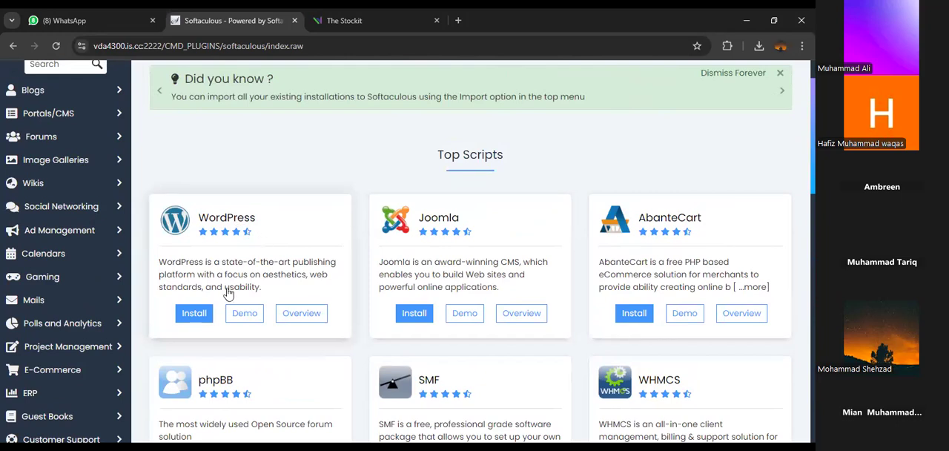
Choose WordPress from the Top Scripts and open its installation form
left_click(192, 320)
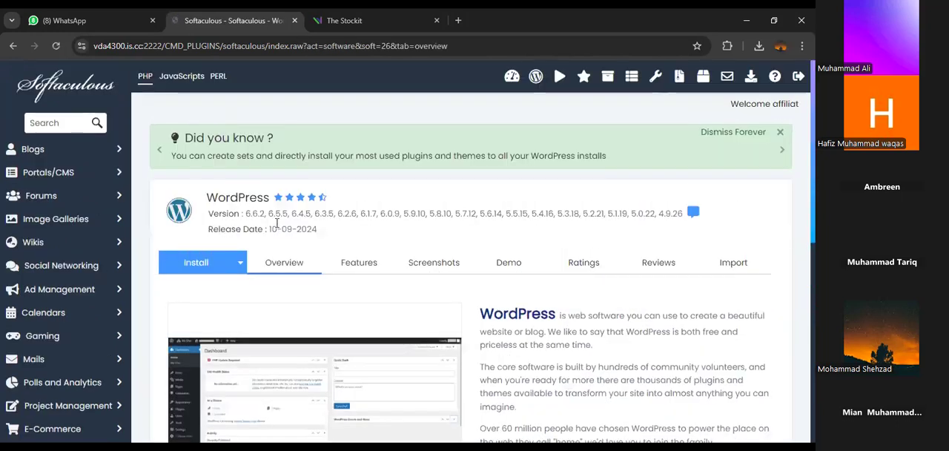
scroll(282, 236, "down", 5)
scroll(284, 240, "up", 3)
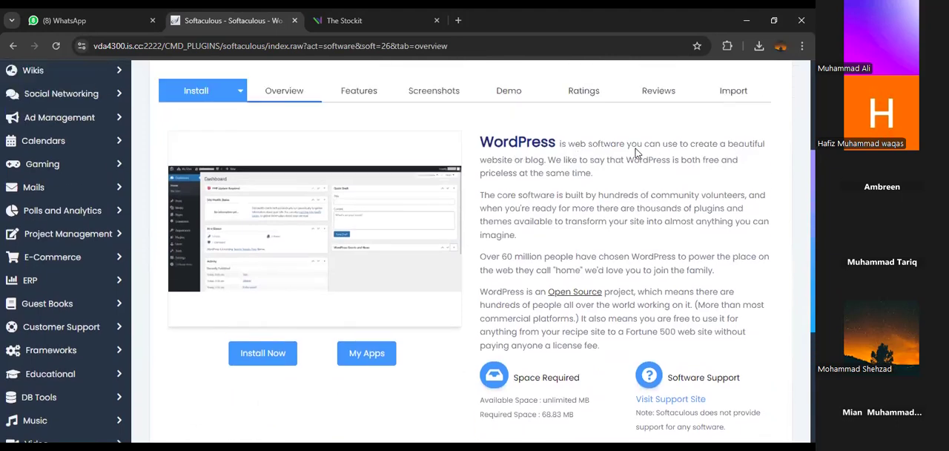
scroll(407, 204, "down", 2)
left_click(263, 227)
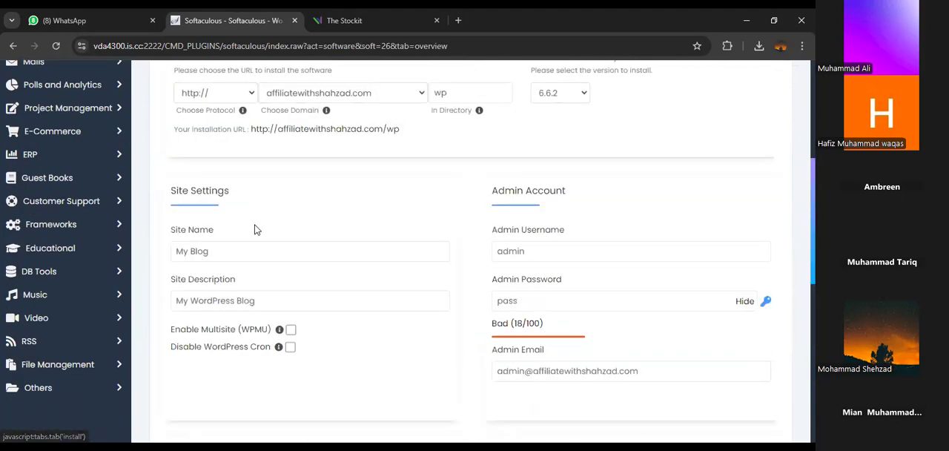
scroll(345, 212, "up", 1)
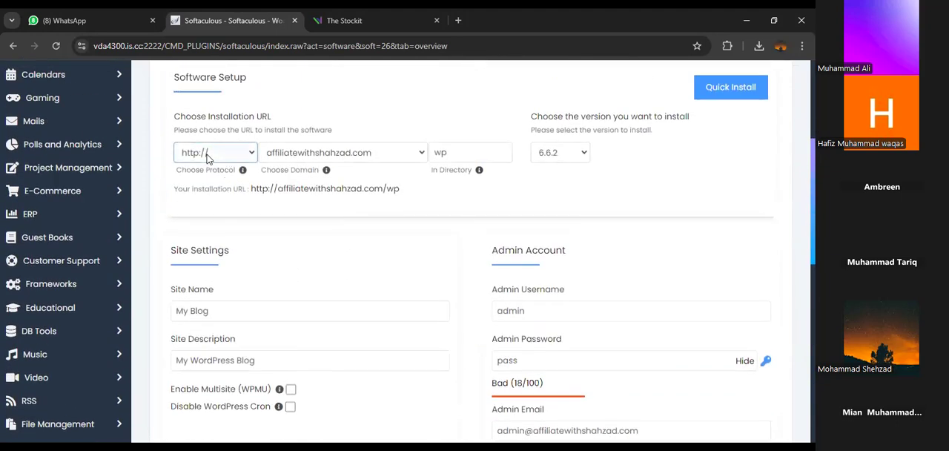
left_click(346, 155)
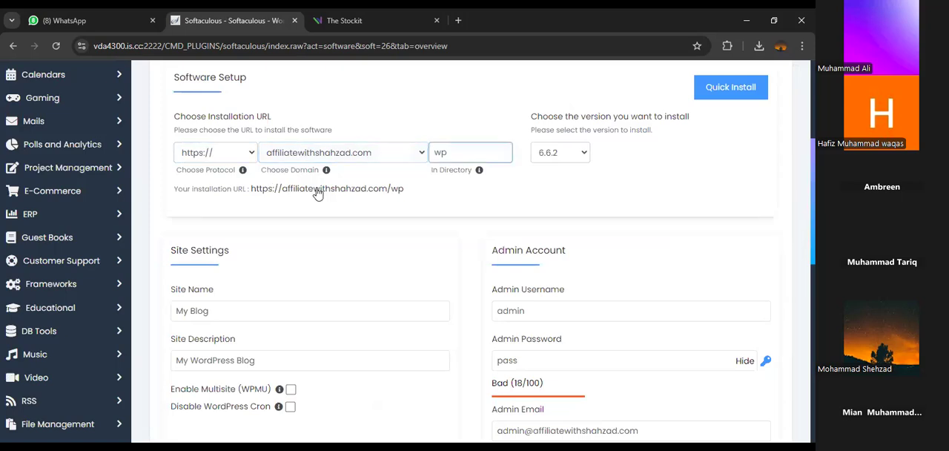
scroll(315, 190, "up", 2)
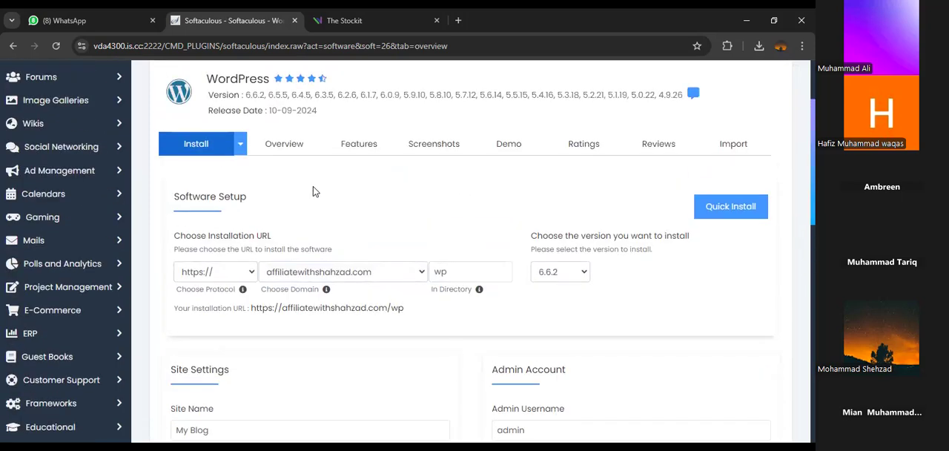
scroll(312, 191, "down", 2)
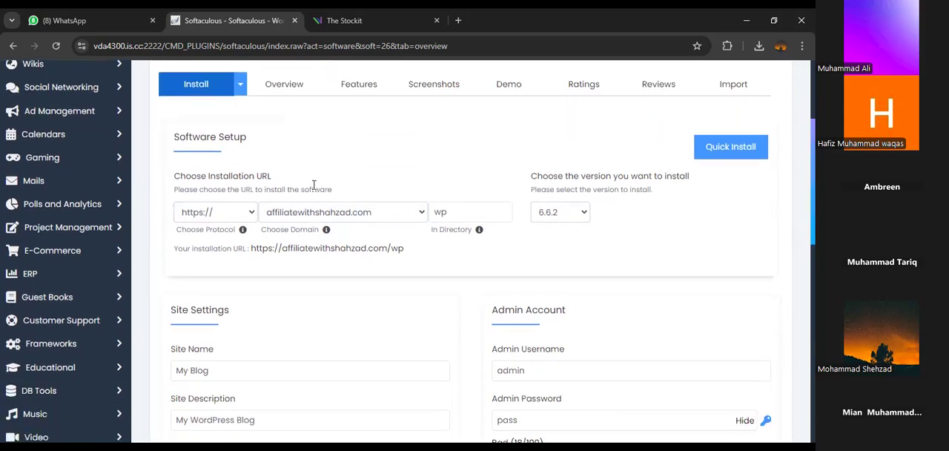
left_click(321, 180)
left_click(238, 215)
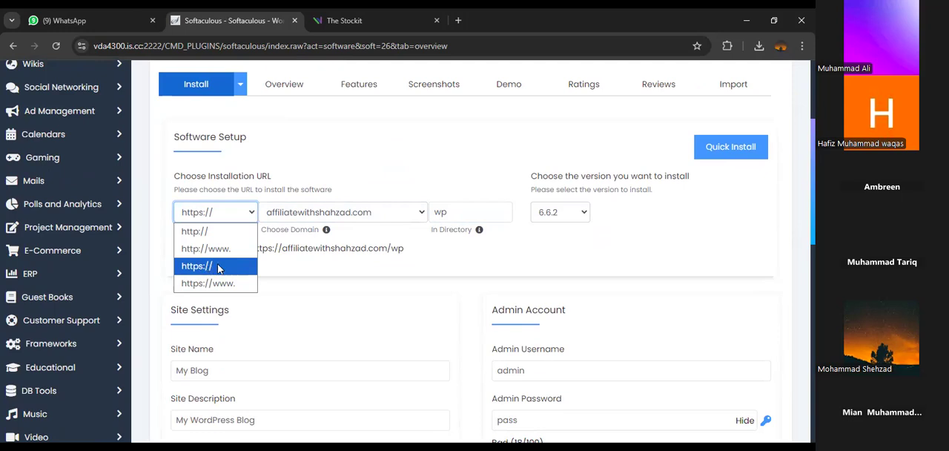
left_click(218, 269)
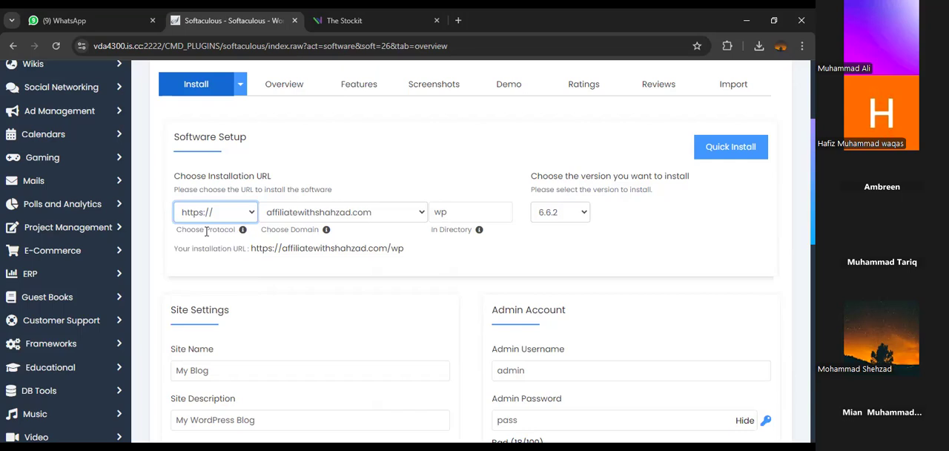
Inspect the full address of The Stockit site and open its connection information
left_click(388, 20)
left_click(97, 45)
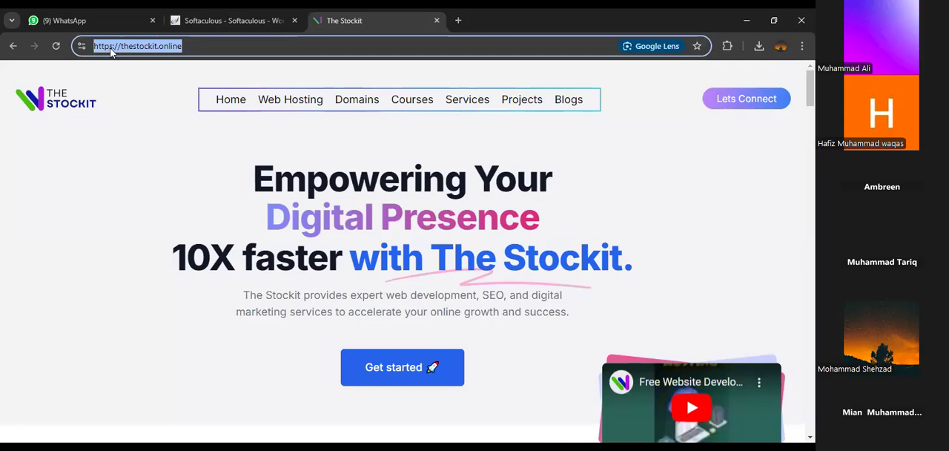
left_click(116, 76)
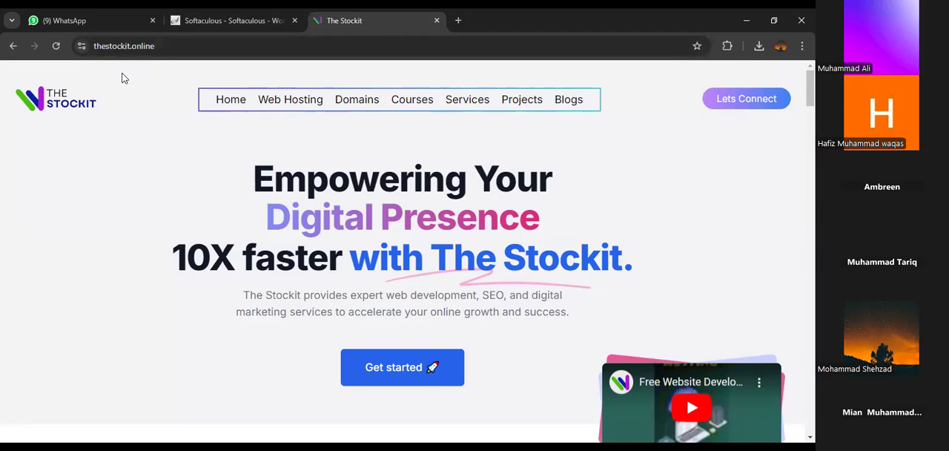
left_click(82, 46)
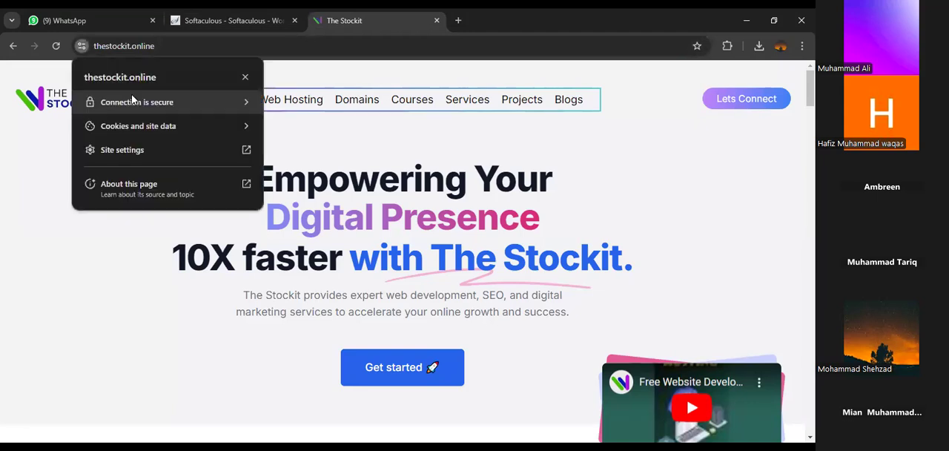
Compare the protocol options for the WordPress installation URL with The Stockit site's connection security information
left_click(232, 20)
left_click(206, 214)
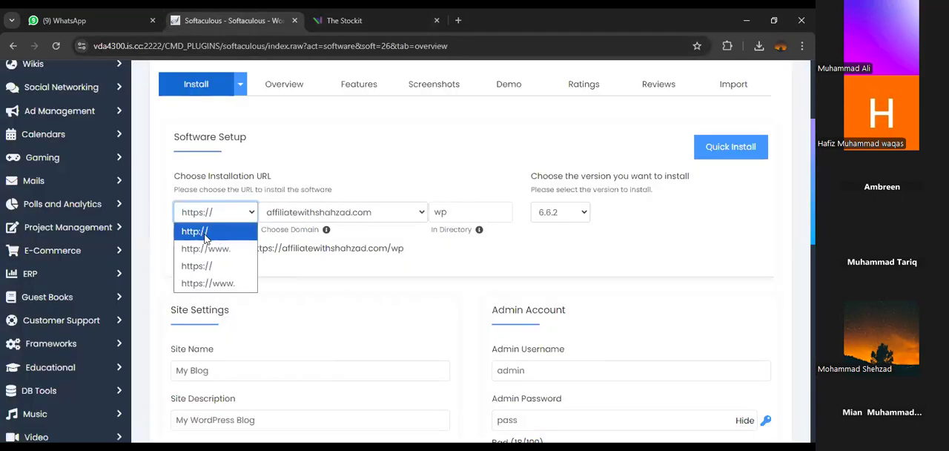
left_click(364, 22)
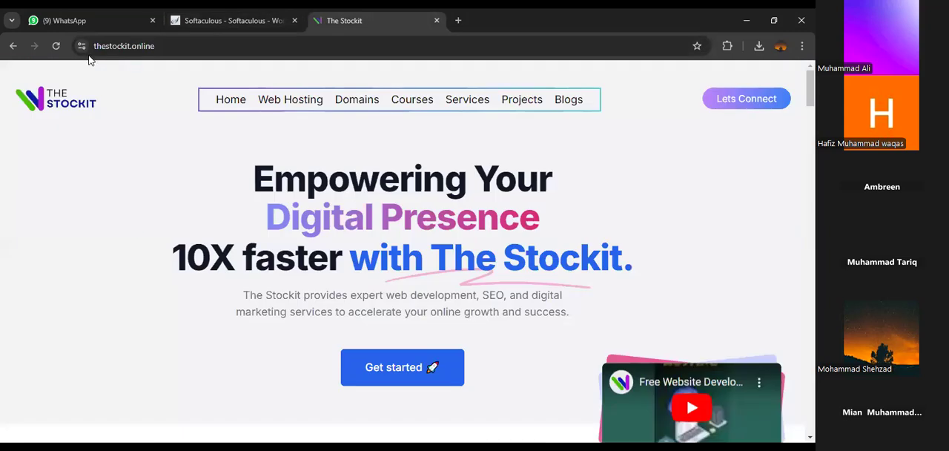
left_click(81, 46)
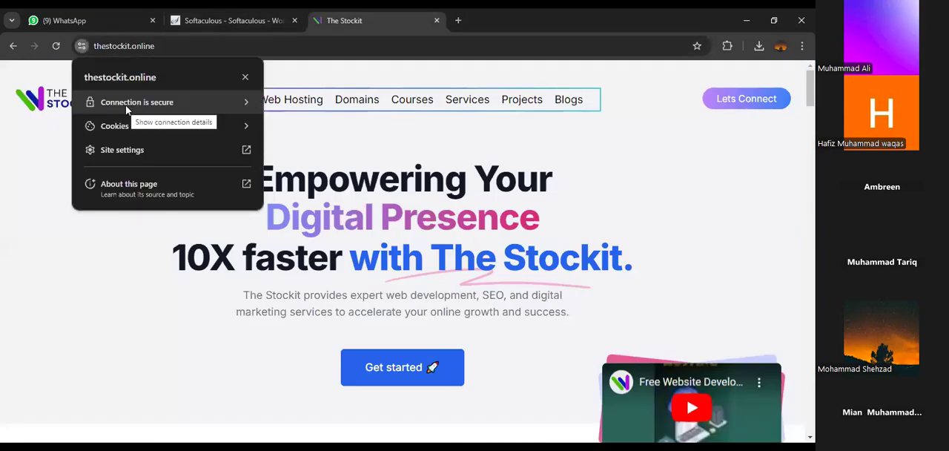
left_click(236, 22)
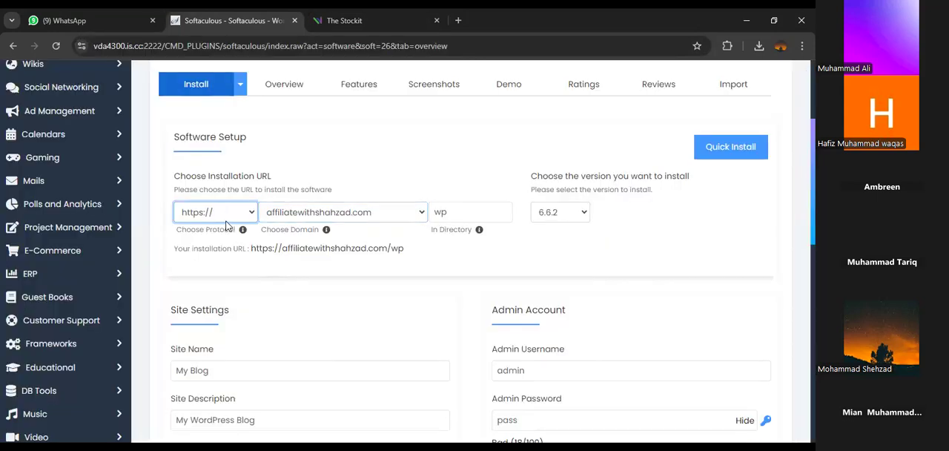
left_click(226, 219)
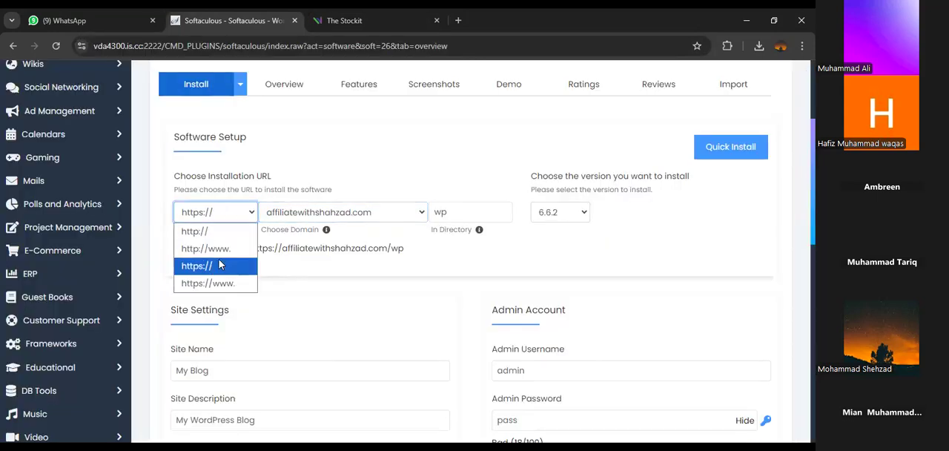
Review the domain choice, the installation directory and the full WordPress installation URL
left_click(383, 219)
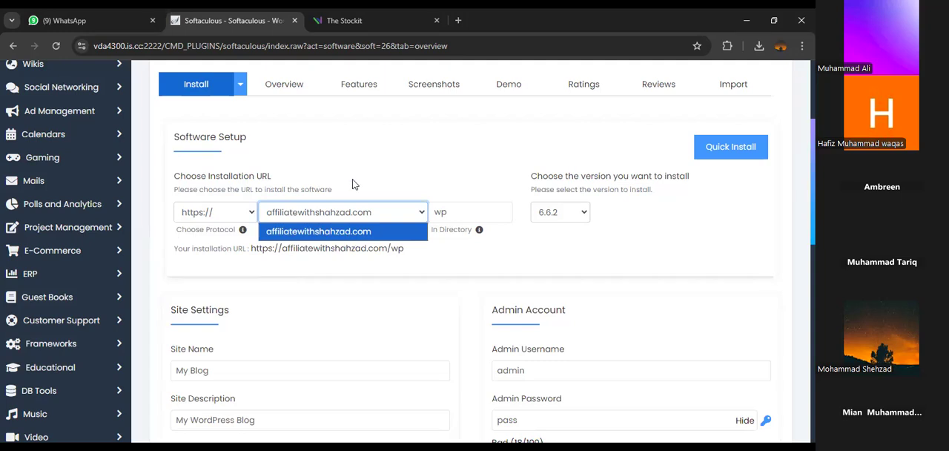
left_click(443, 210)
double_click(437, 212)
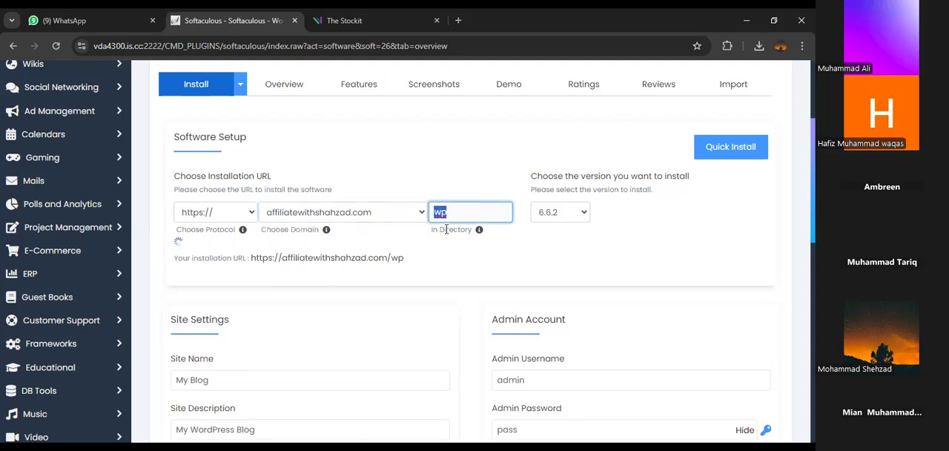
left_click_drag(432, 230, 432, 214)
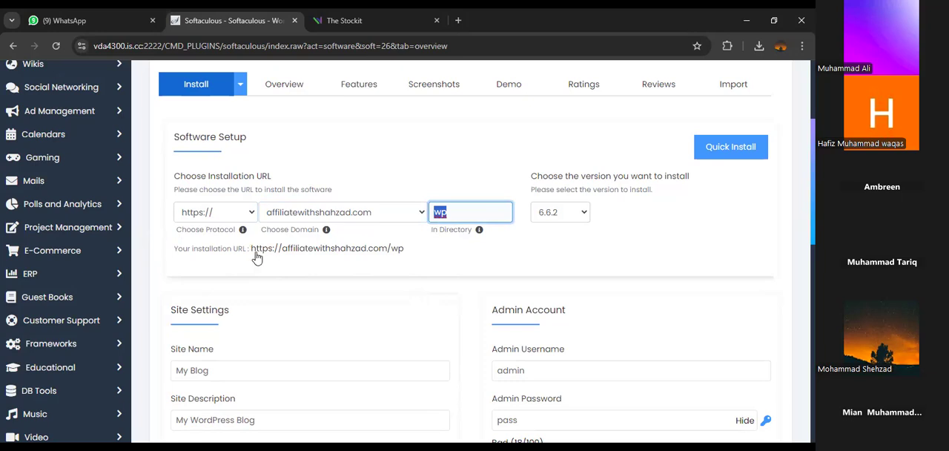
left_click_drag(251, 248, 390, 259)
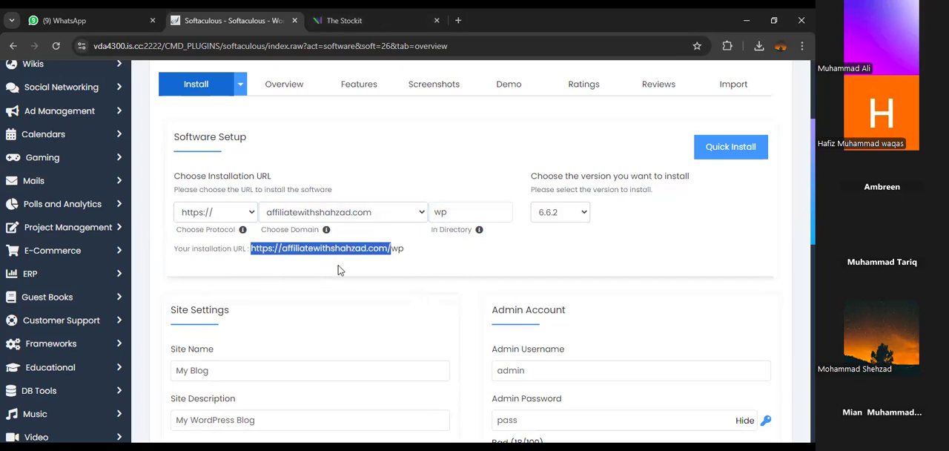
Check The Stockit site's address for comparison and return to the WordPress installation URL
left_click(344, 20)
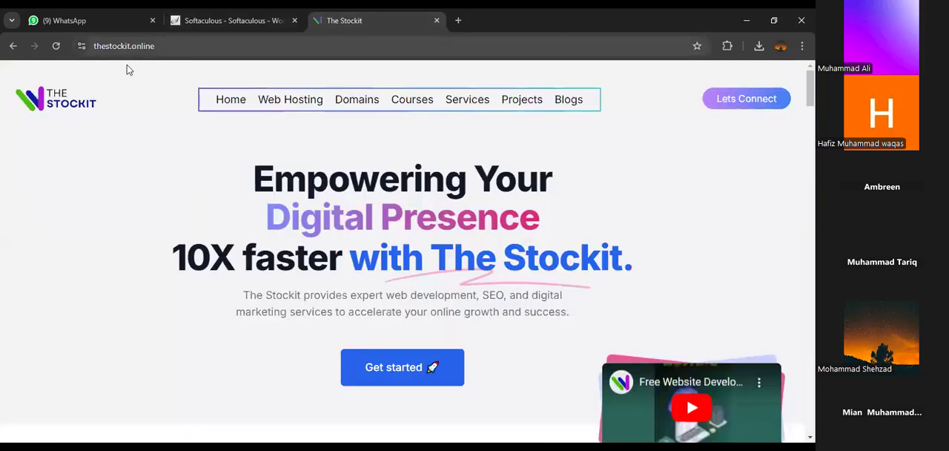
left_click(112, 46)
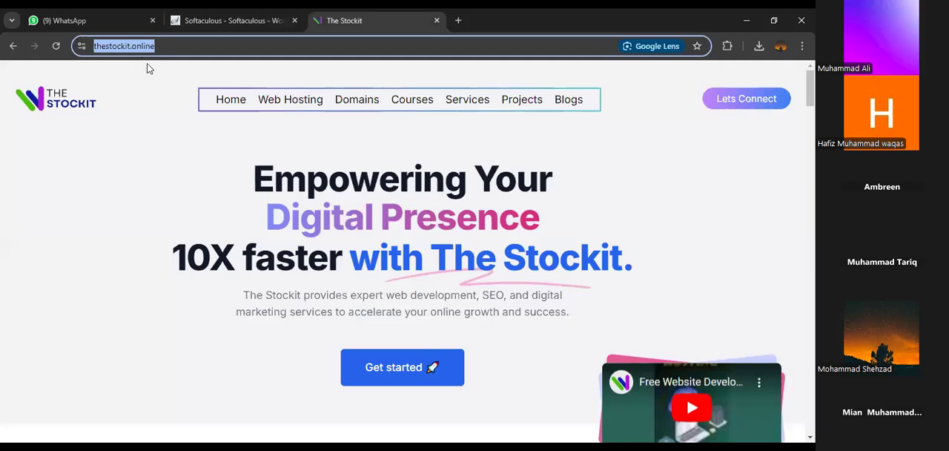
left_click(260, 16)
left_click(403, 254)
left_click(369, 275)
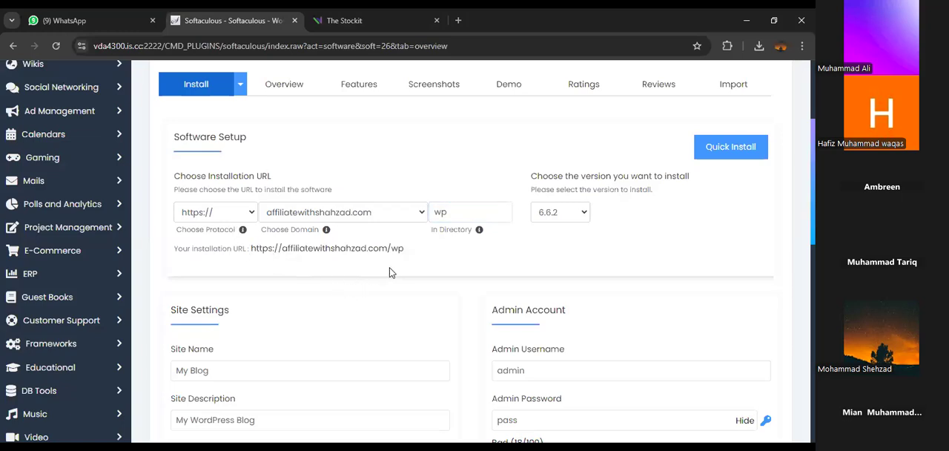
Clear the installation directory so WordPress installs at the domain root, and check the installation URL
left_click_drag(252, 254, 404, 253)
left_click(412, 256)
left_click(449, 212)
left_click_drag(449, 212, 429, 216)
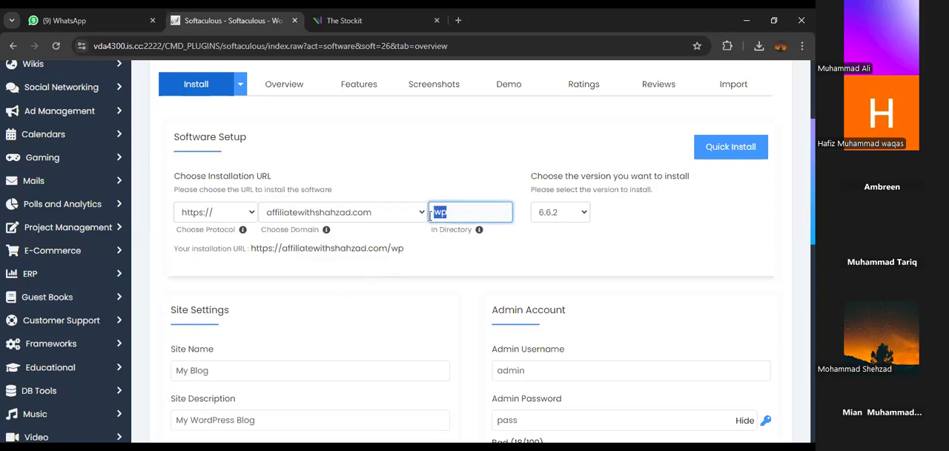
key("BackSpace")
left_click_drag(254, 249, 388, 260)
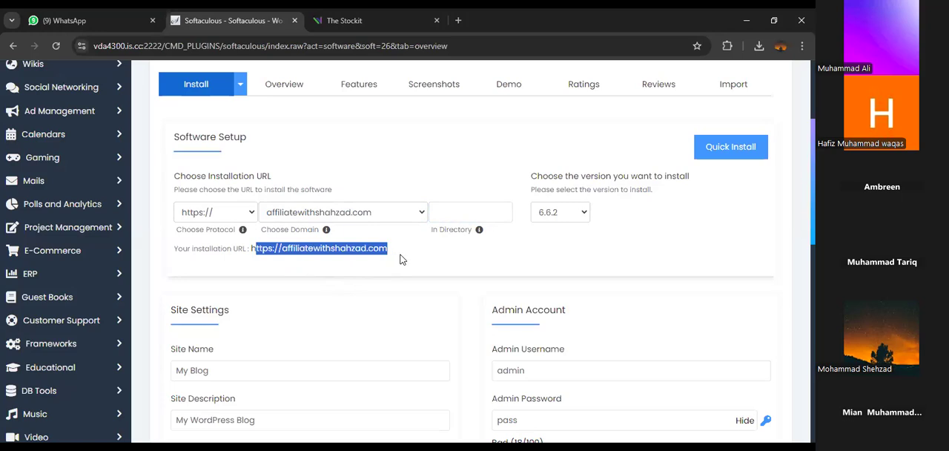
left_click(400, 259)
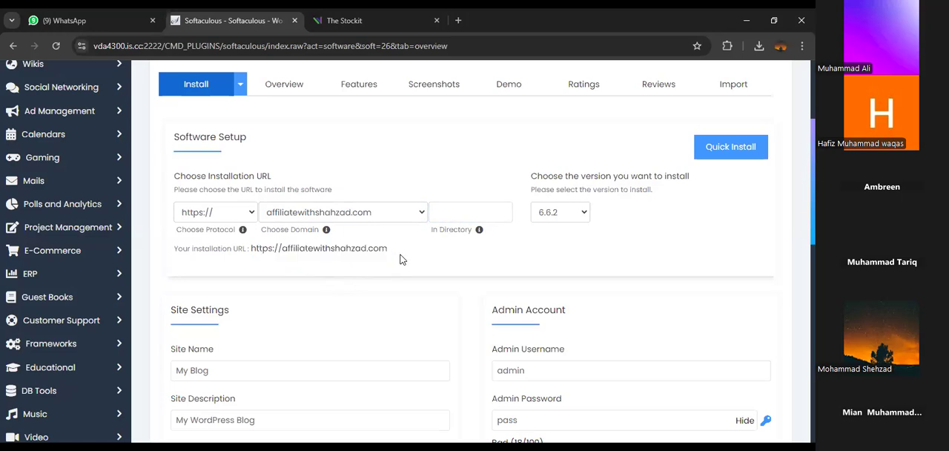
triple_click(262, 256)
left_click(344, 281)
Look through the available WordPress versions and keep 6.6.2
left_click(567, 214)
left_click(567, 214)
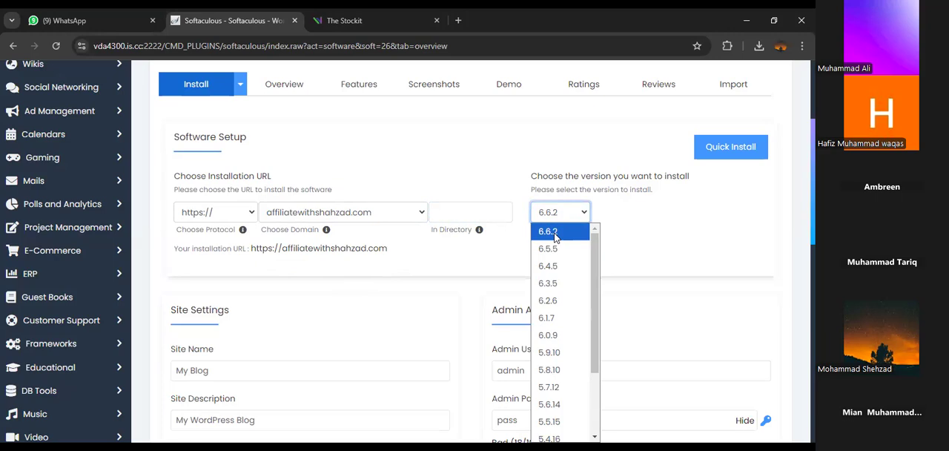
left_click(400, 275)
Set the site name in the Site Settings to Daraz Pk
scroll(400, 276, "down", 1)
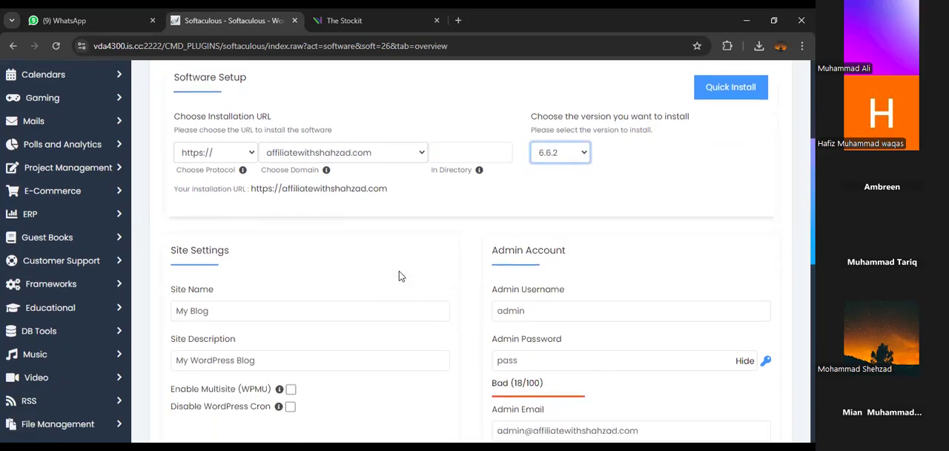
scroll(283, 225, "down", 2)
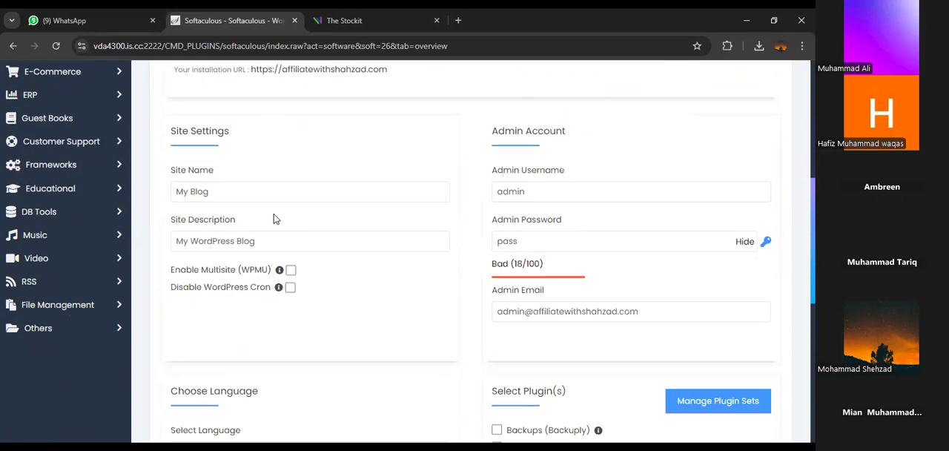
left_click_drag(162, 131, 233, 133)
left_click_drag(241, 194, 154, 200)
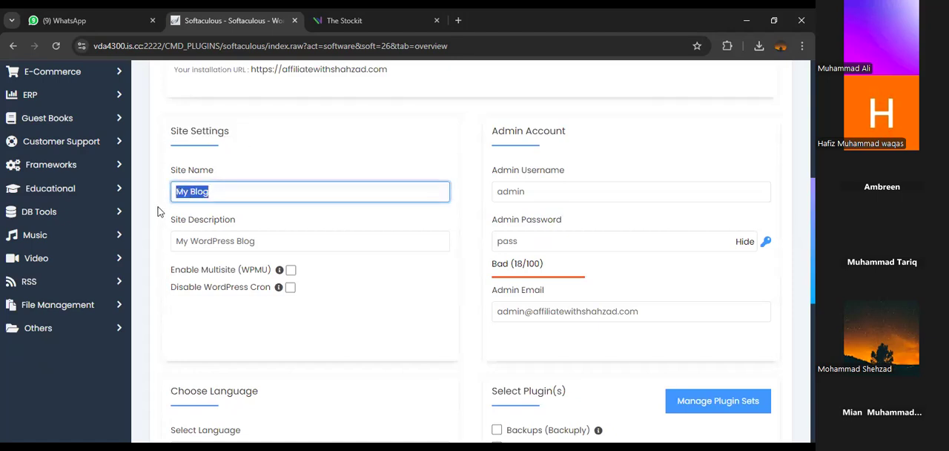
type("Daraz Pk")
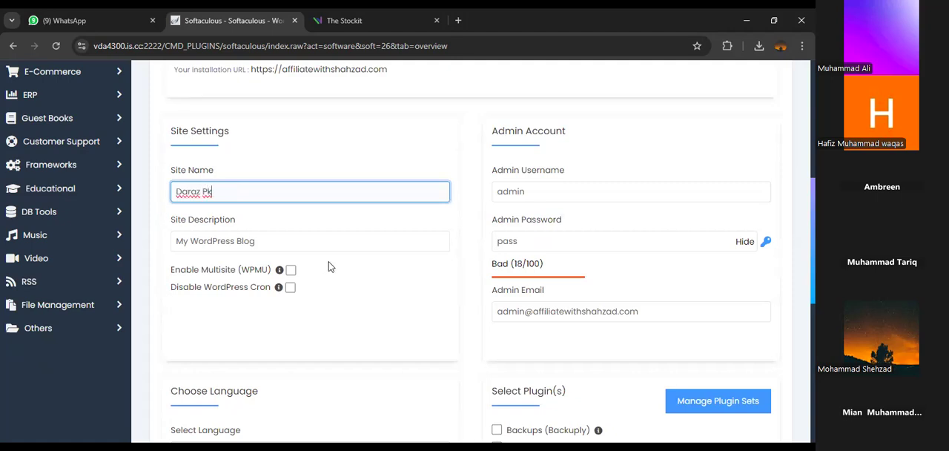
Review the entered site name, the site description and the remaining site settings
left_click_drag(297, 241, 177, 243)
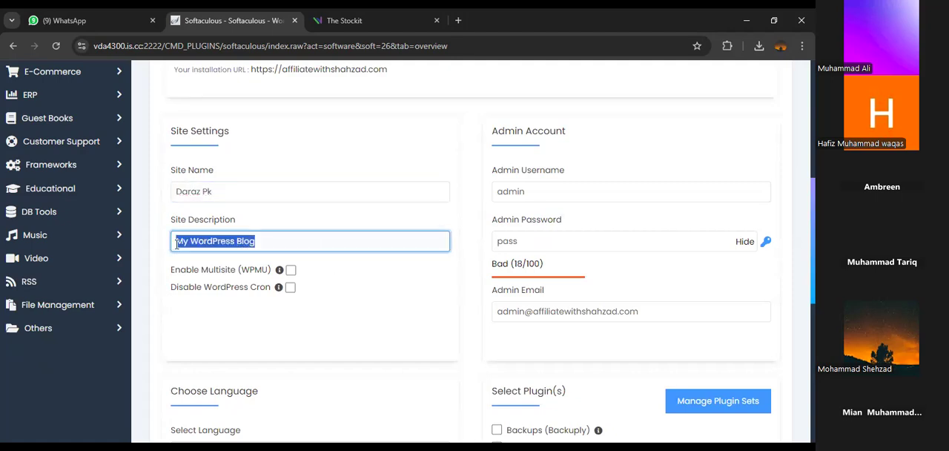
left_click_drag(177, 194, 222, 196)
left_click_drag(199, 241, 320, 243)
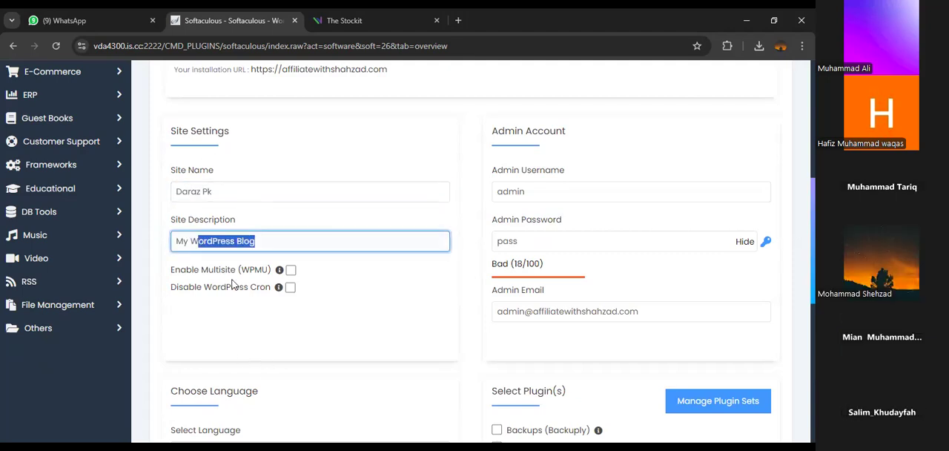
scroll(547, 140, "down", 1)
scroll(565, 164, "up", 1)
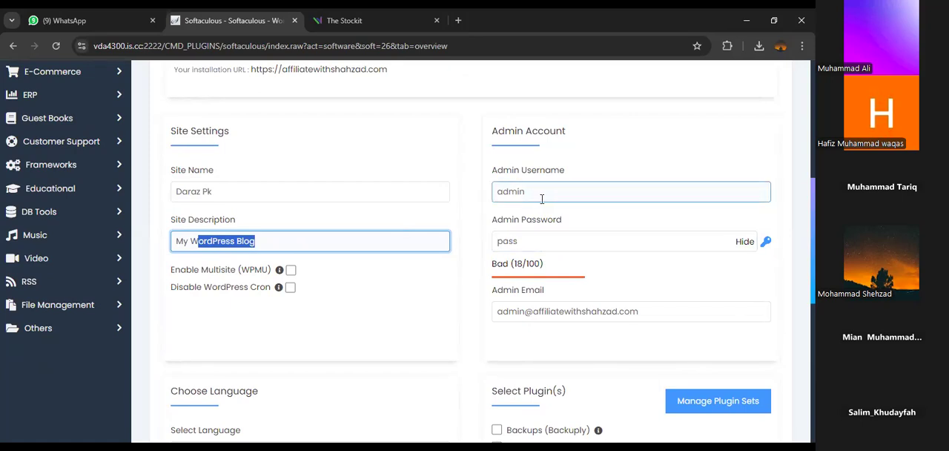
Examine the admin username and admin password fields of the Admin Account section
double_click(517, 191)
double_click(499, 247)
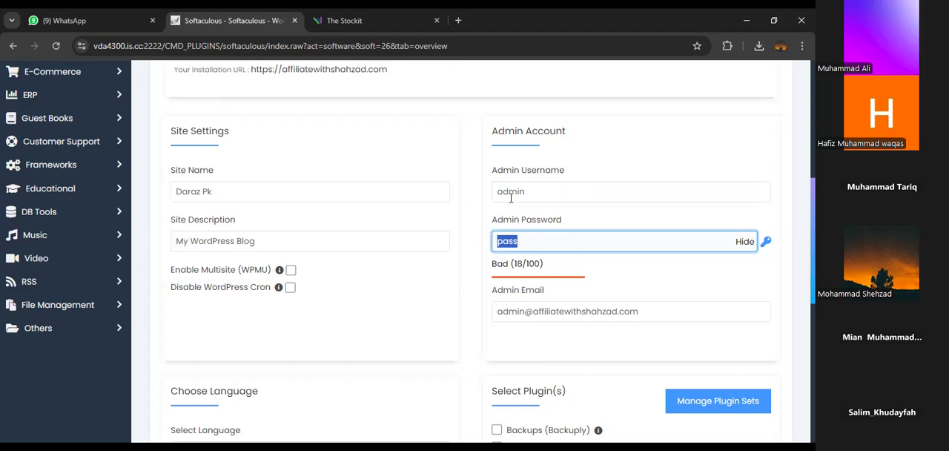
left_click(492, 173)
triple_click(576, 175)
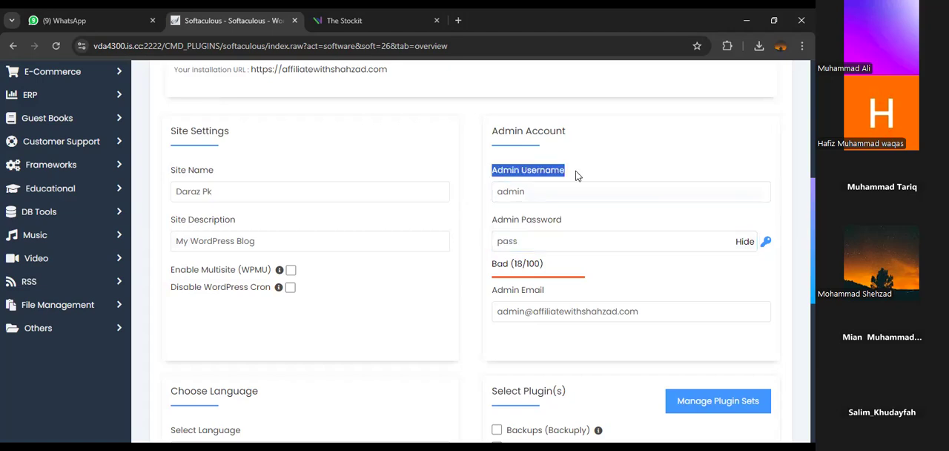
left_click_drag(528, 191, 489, 197)
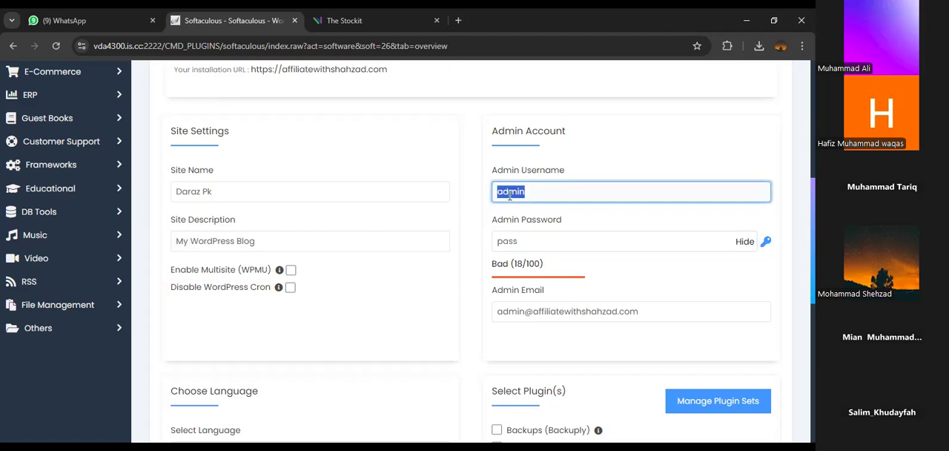
Replace the default admin password with a stronger one and check its strength rating
key("Tab")
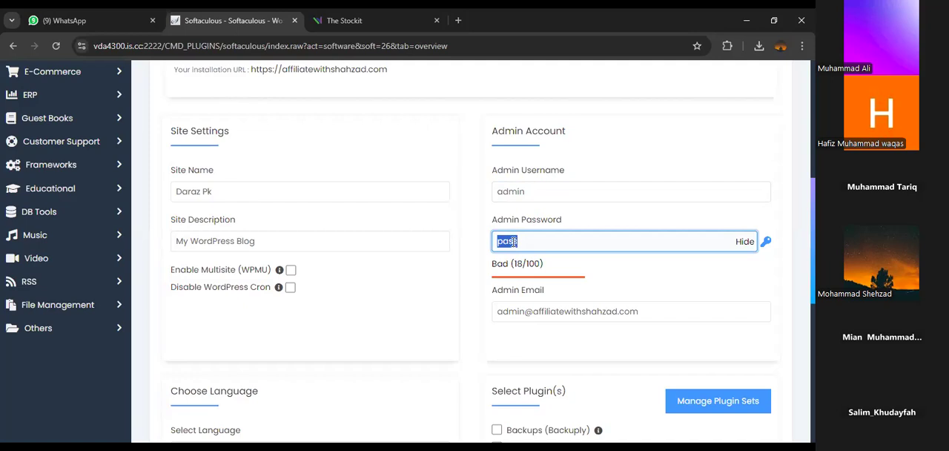
key("ctrl+a")
key("Right")
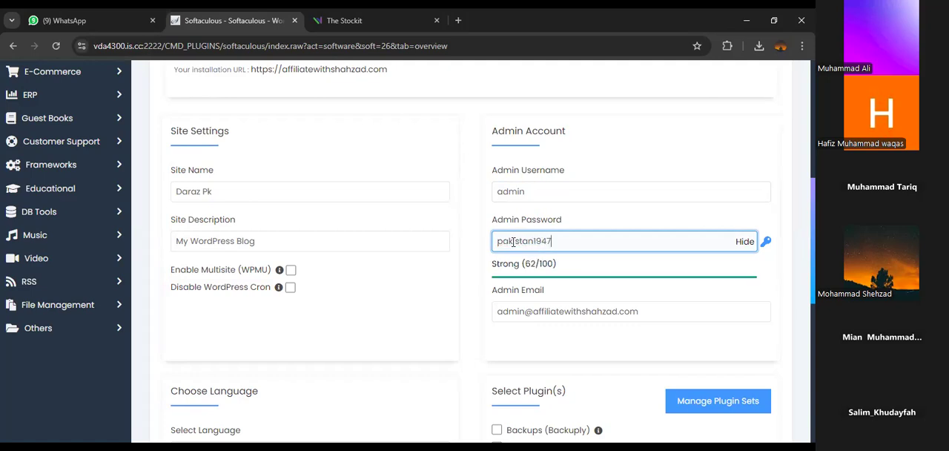
left_click(472, 227)
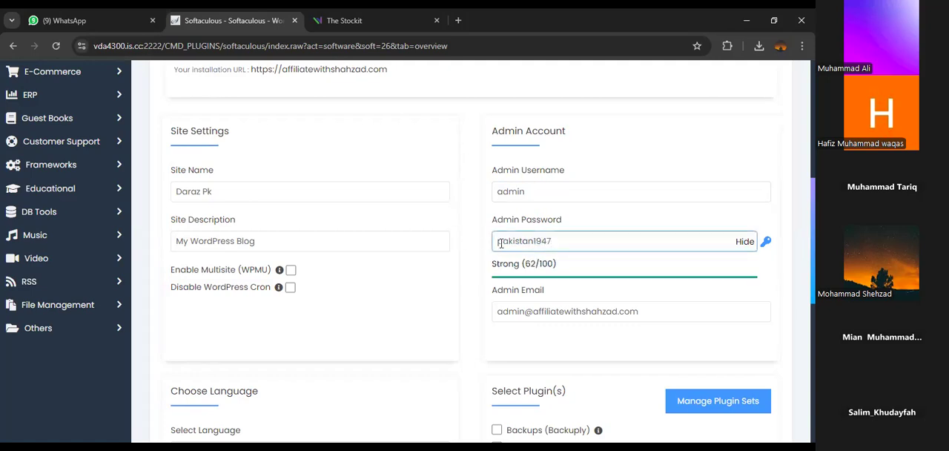
left_click_drag(502, 244, 562, 243)
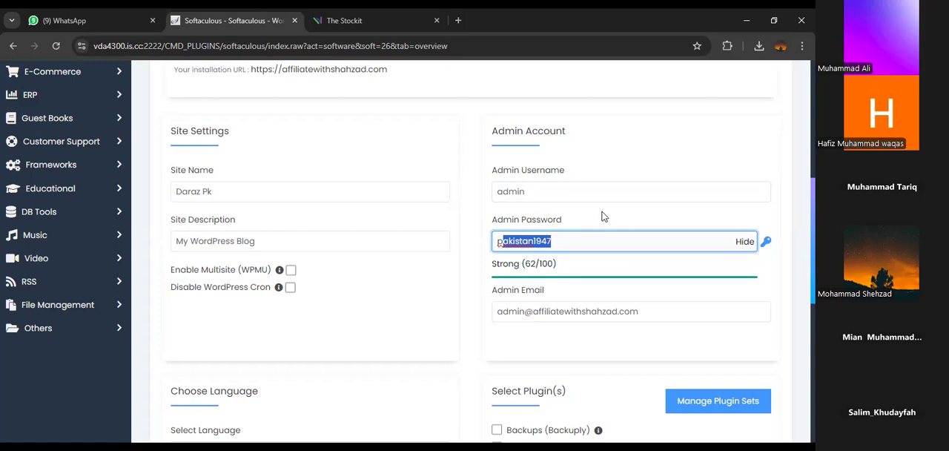
left_click(598, 236)
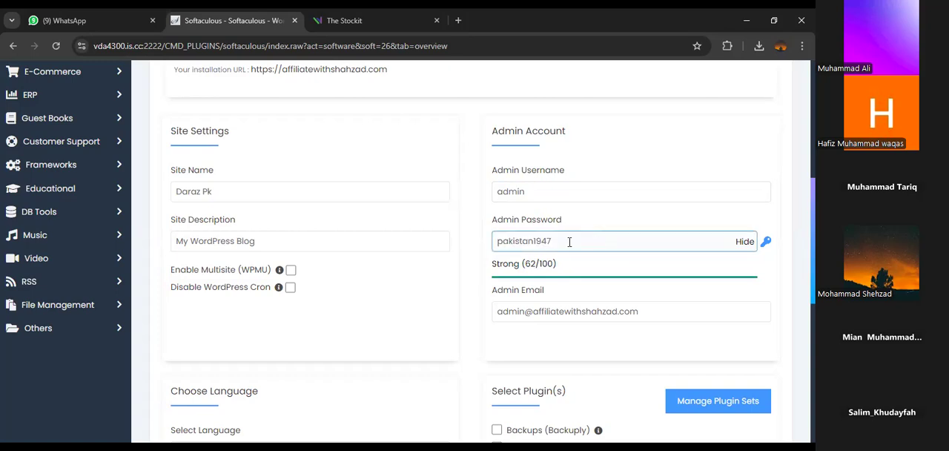
left_click(572, 271)
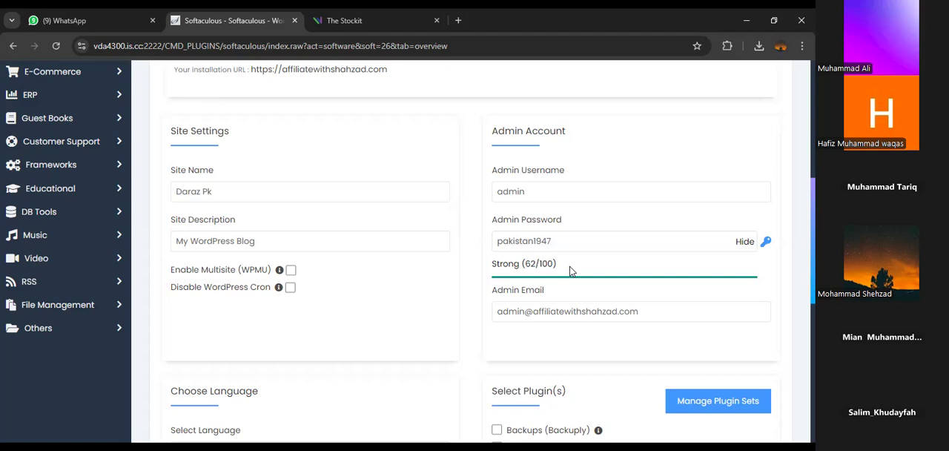
Replace the default admin email in the Admin Account section with the site owner's email address
left_click(530, 304)
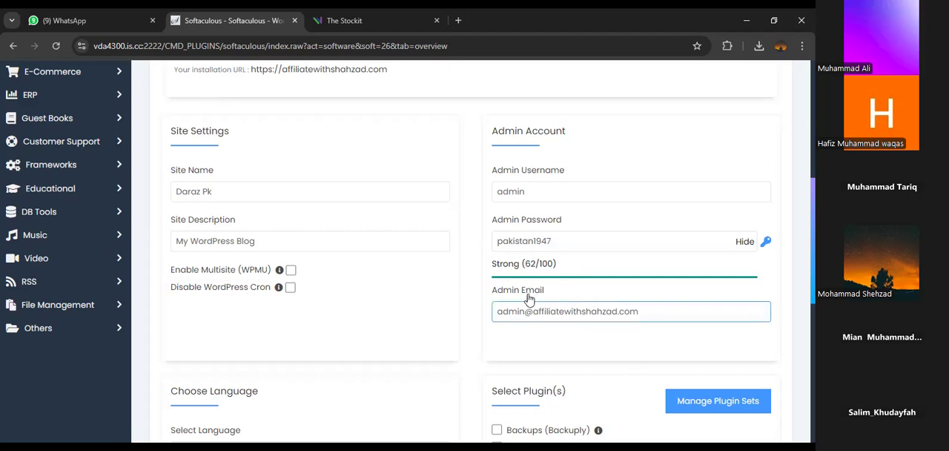
left_click_drag(501, 315, 735, 302)
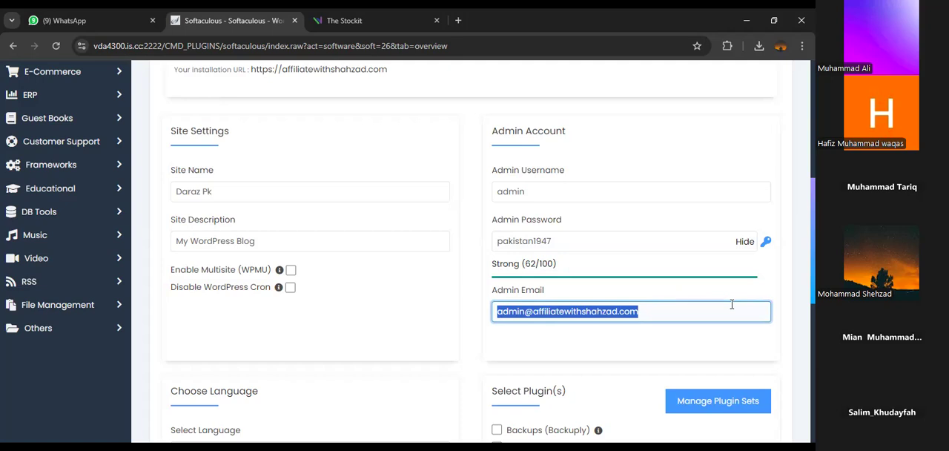
key("BackSpace")
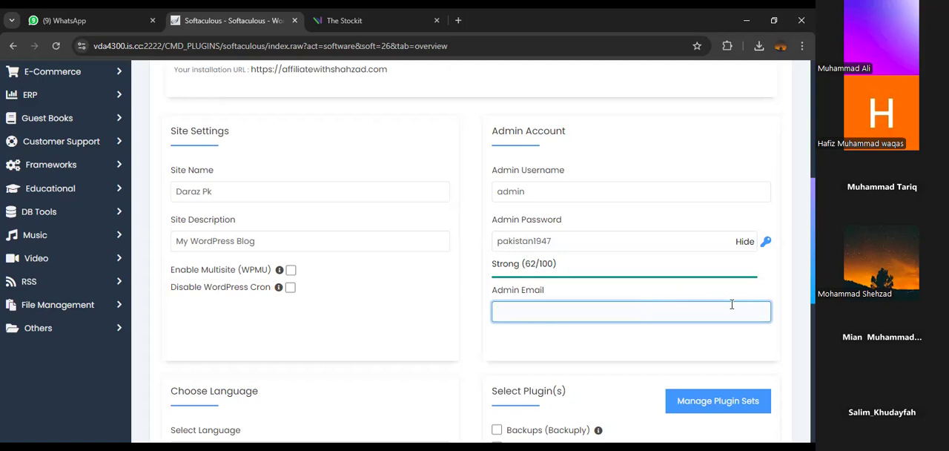
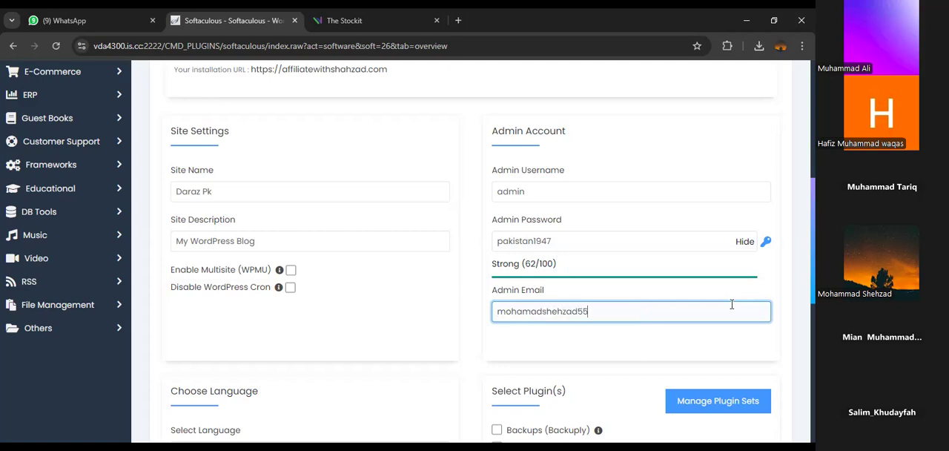
left_click(485, 222)
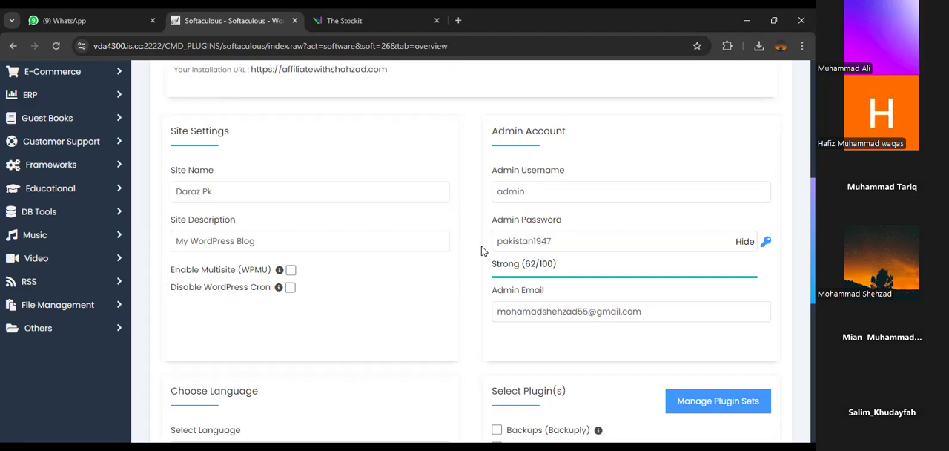
Keep English as the site language, leave the optional plugins unselected and start the WordPress installation
scroll(481, 250, "down", 1)
scroll(483, 250, "up", 3)
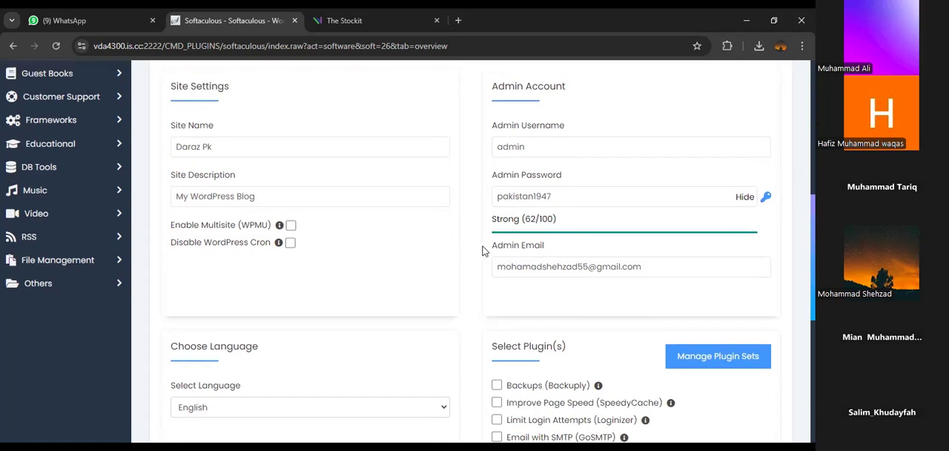
scroll(633, 193, "down", 2)
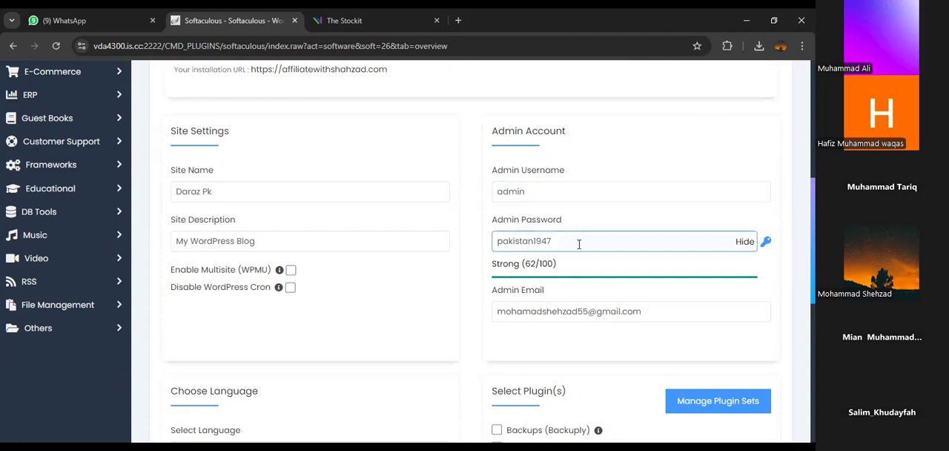
scroll(481, 324, "down", 4)
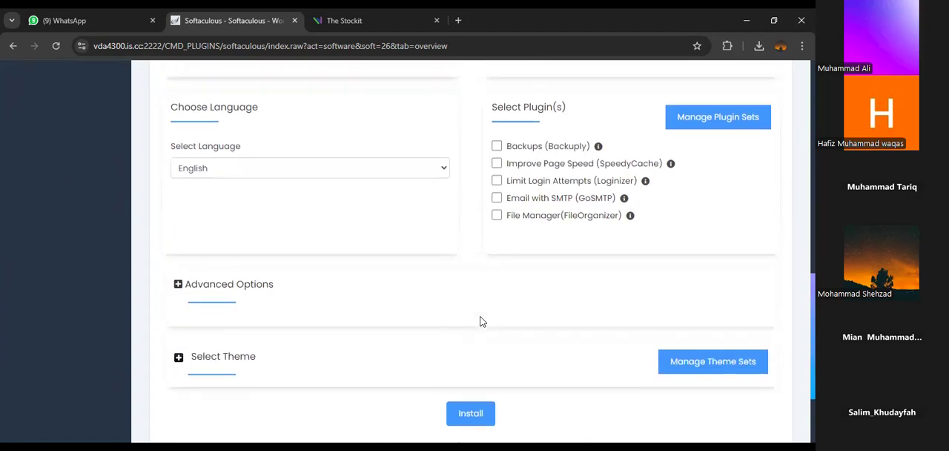
scroll(286, 161, "up", 1)
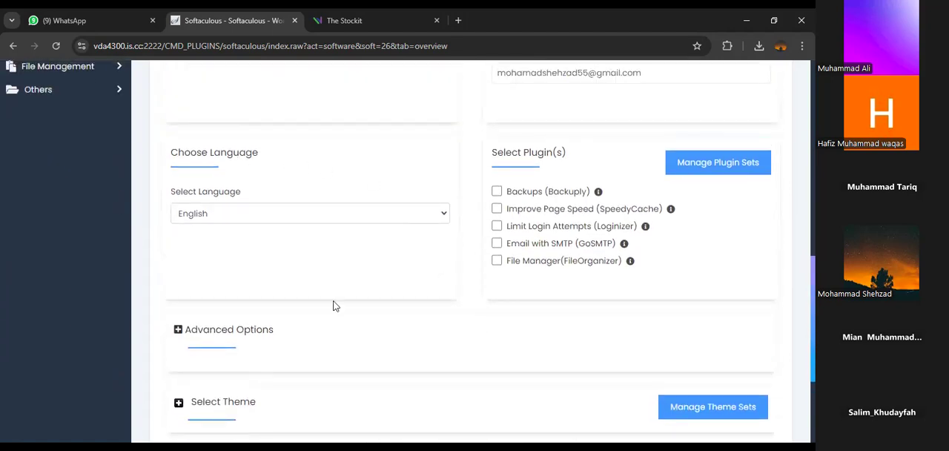
left_click(300, 222)
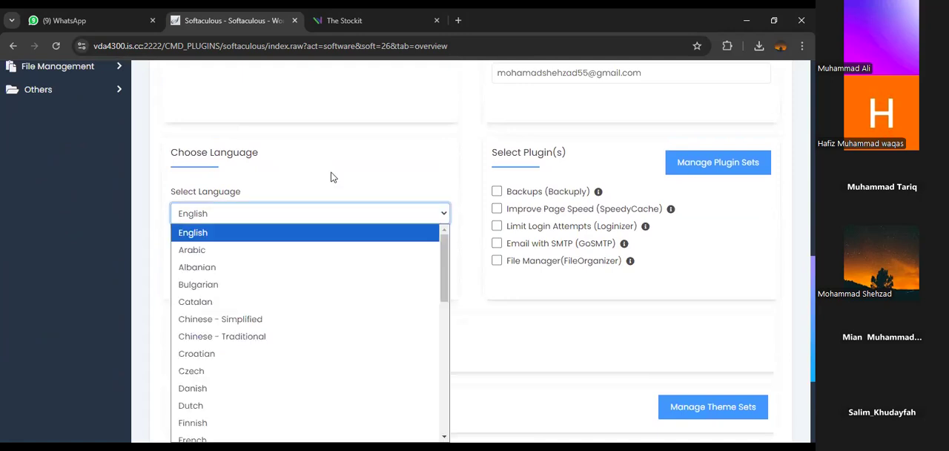
left_click(468, 233)
scroll(434, 251, "down", 3)
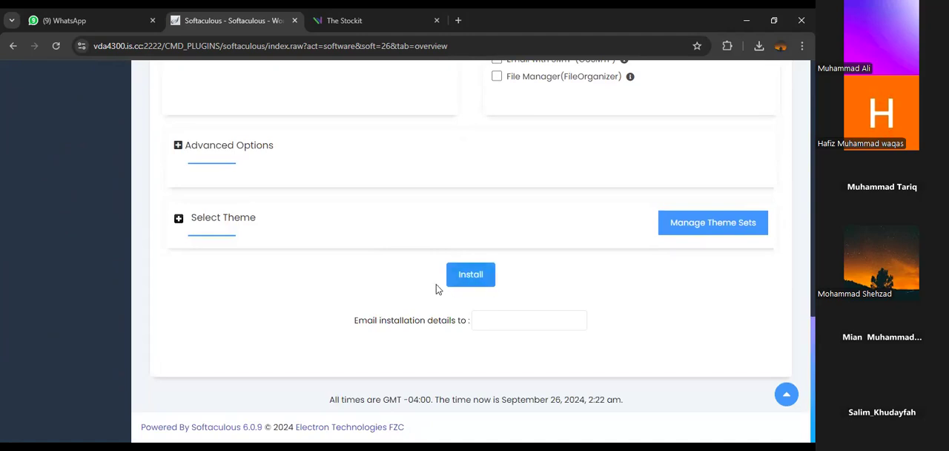
left_click(460, 285)
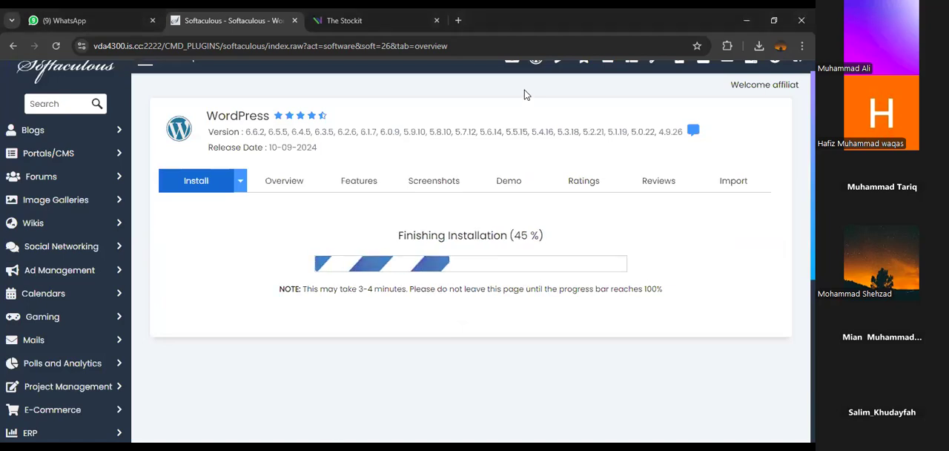
Open the newly installed site's address from the installation confirmation in a new browser tab
scroll(465, 309, "down", 1)
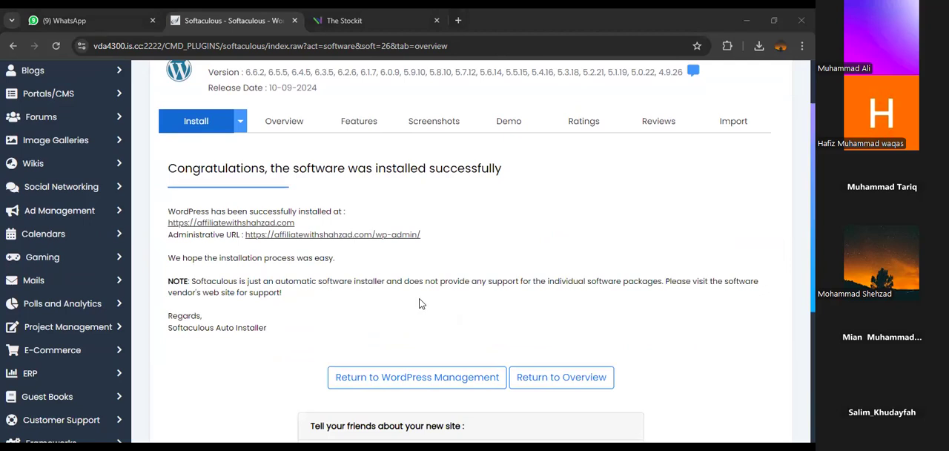
left_click_drag(169, 224, 298, 228)
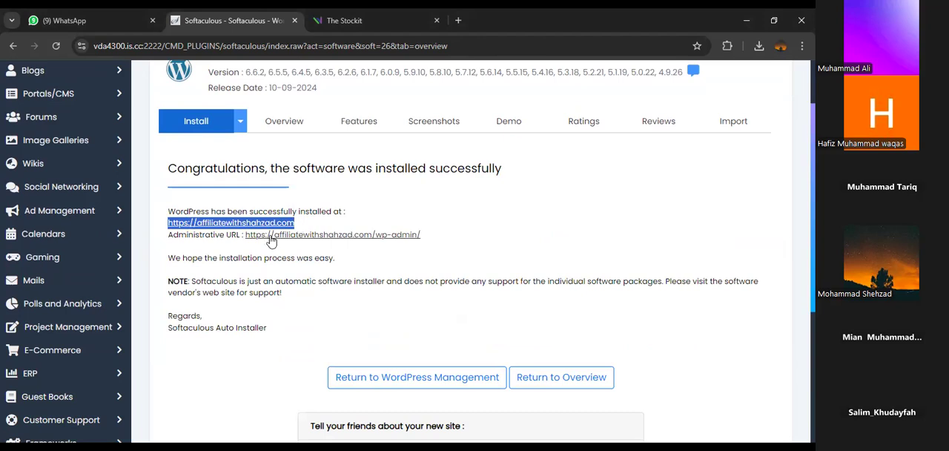
left_click_drag(168, 211, 354, 213)
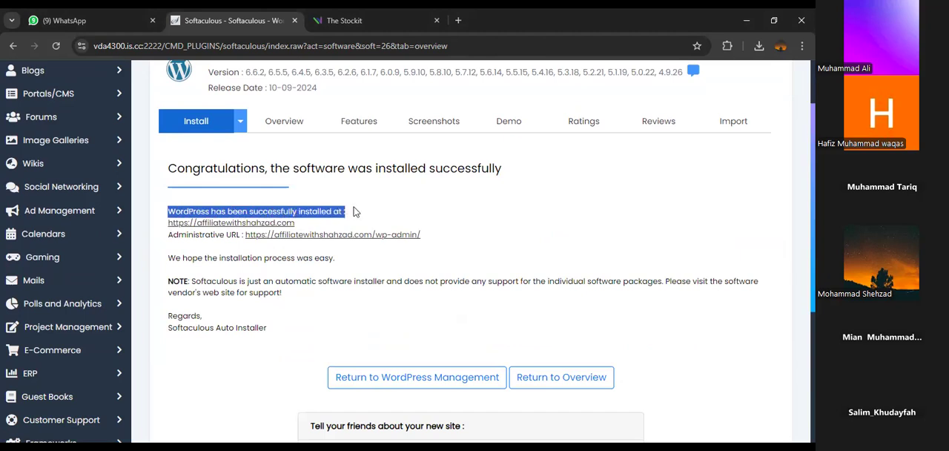
left_click_drag(299, 223, 169, 222)
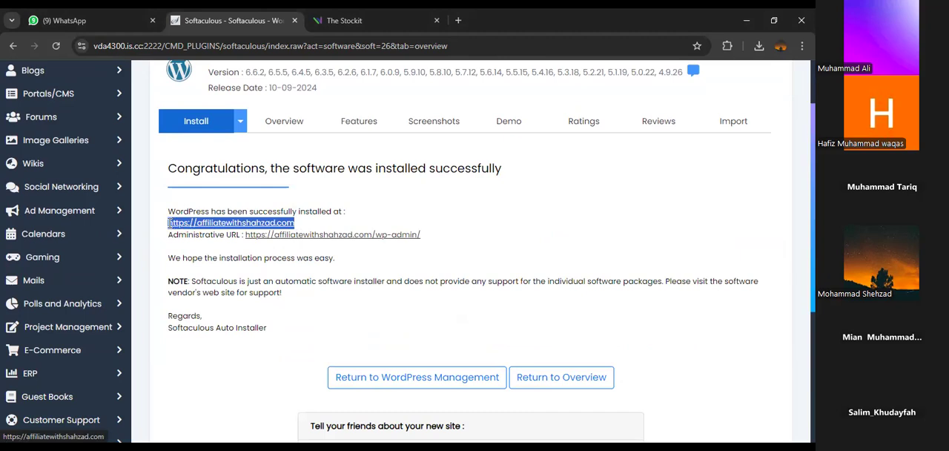
right_click(172, 222)
left_click(172, 231)
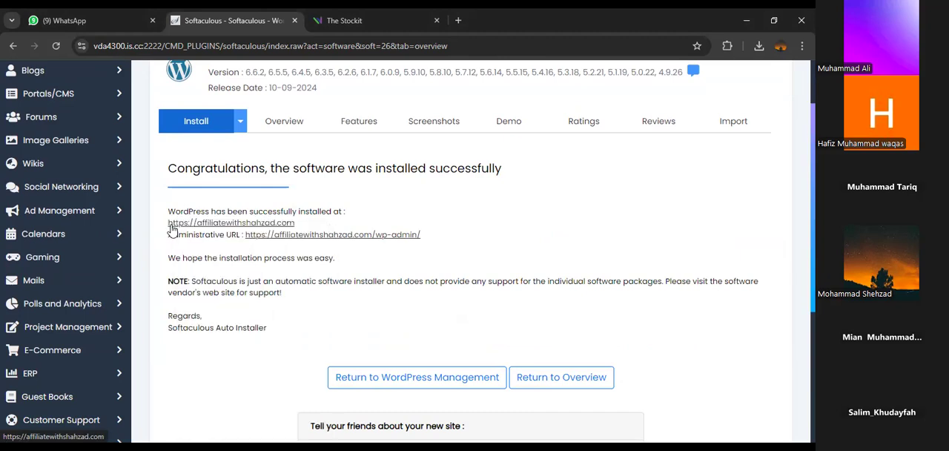
left_click_drag(295, 222, 169, 223)
right_click(178, 225)
left_click(184, 237)
left_click(354, 14)
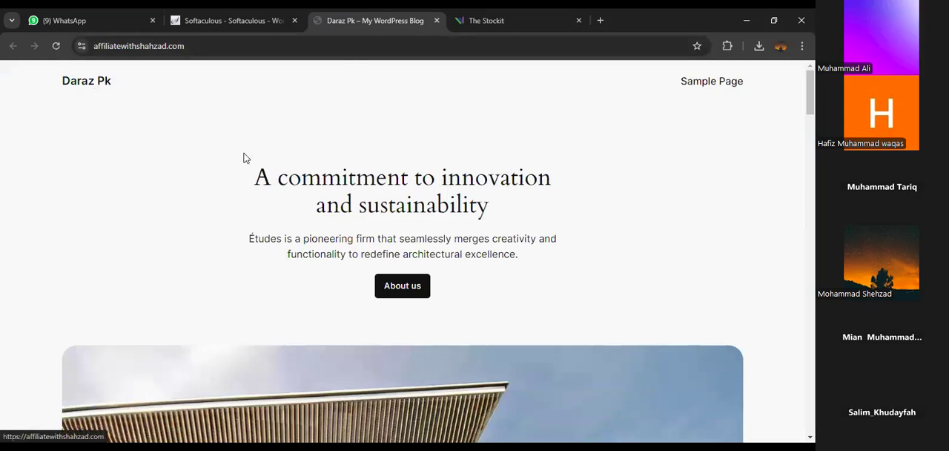
Look through the default homepage of the Daraz Pk site and check its web address
scroll(299, 180, "down", 15)
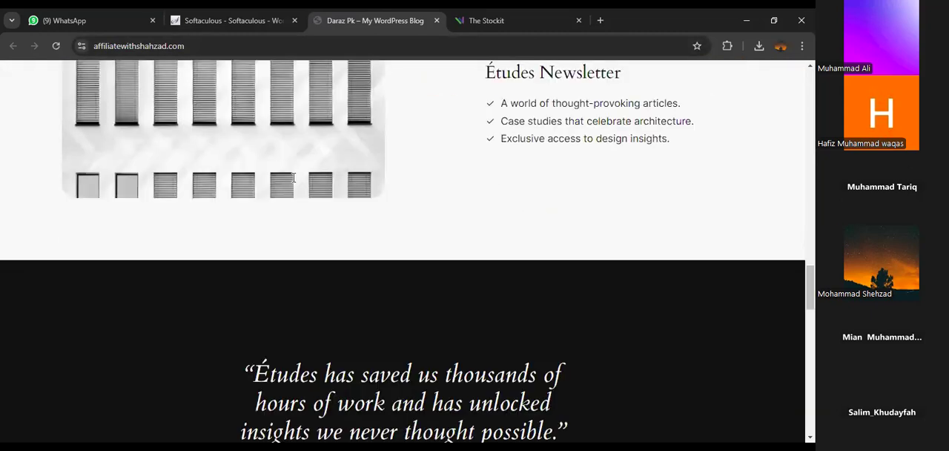
scroll(292, 178, "down", 10)
scroll(291, 180, "up", 9)
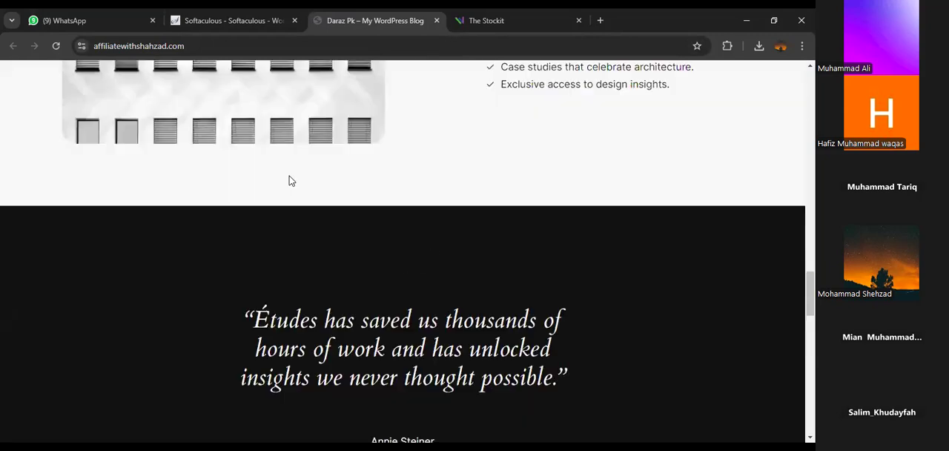
scroll(290, 180, "up", 20)
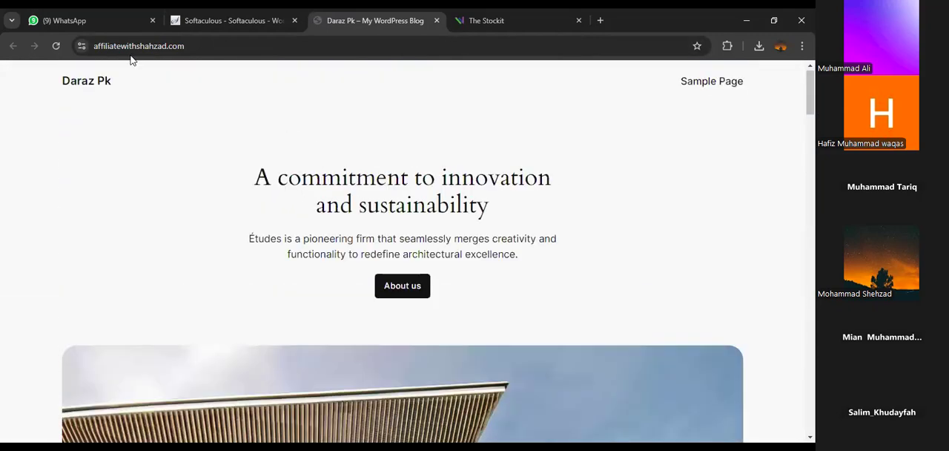
left_click(205, 47)
left_click(217, 130)
Examine the Administrative URL on the Softaculous confirmation page, especially its wp-admin/ ending
left_click(240, 15)
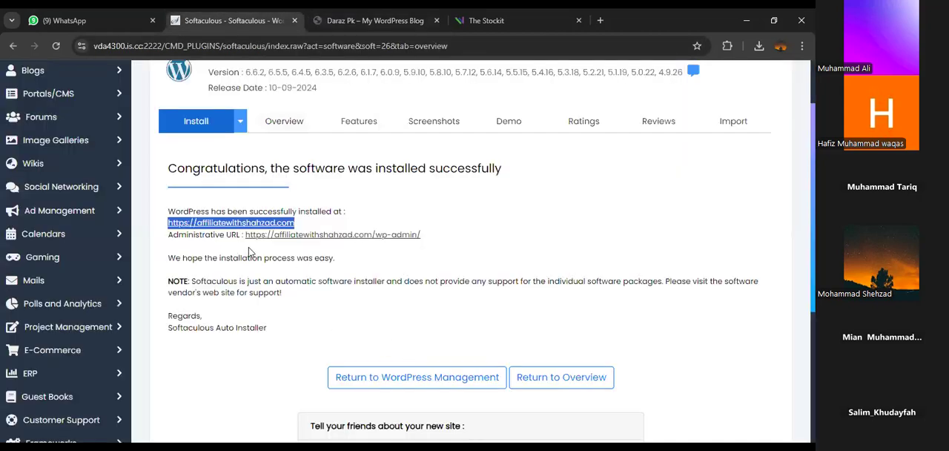
left_click(427, 241)
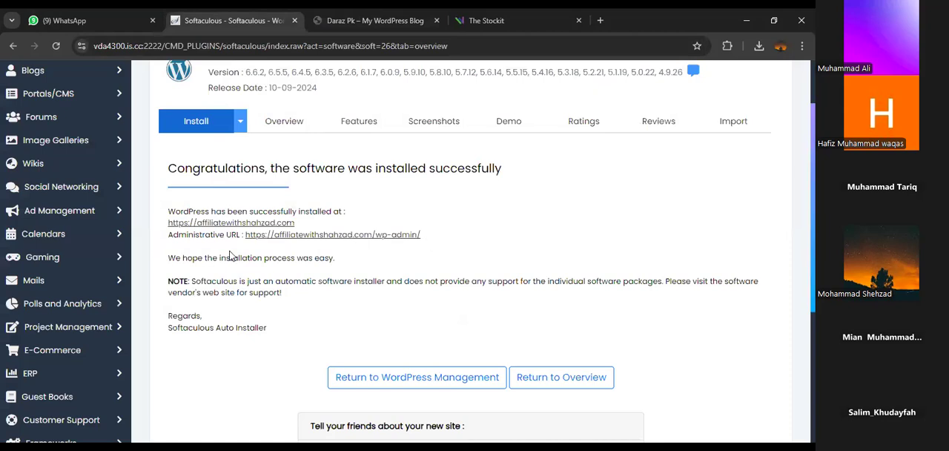
left_click_drag(245, 239, 349, 242)
left_click_drag(421, 240, 377, 242)
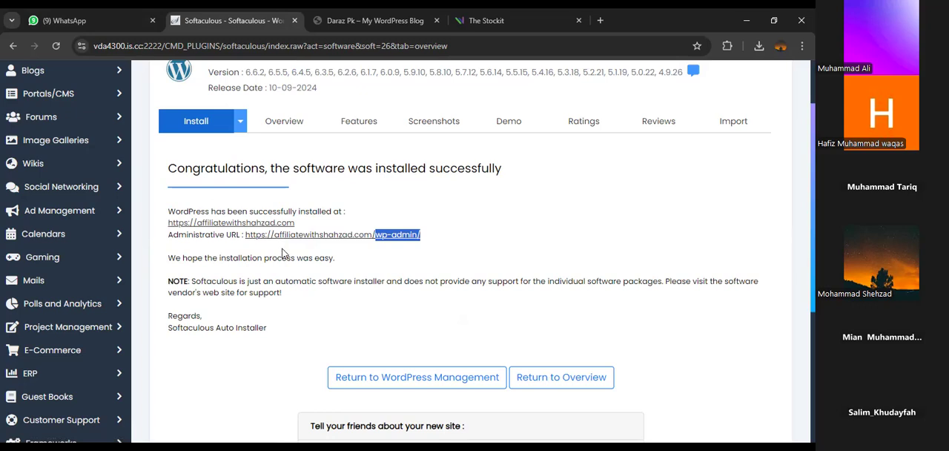
Append /wp-admin/ to the Daraz Pk site's address and load the WordPress login page
left_click(331, 13)
left_click(104, 44)
left_click(231, 45)
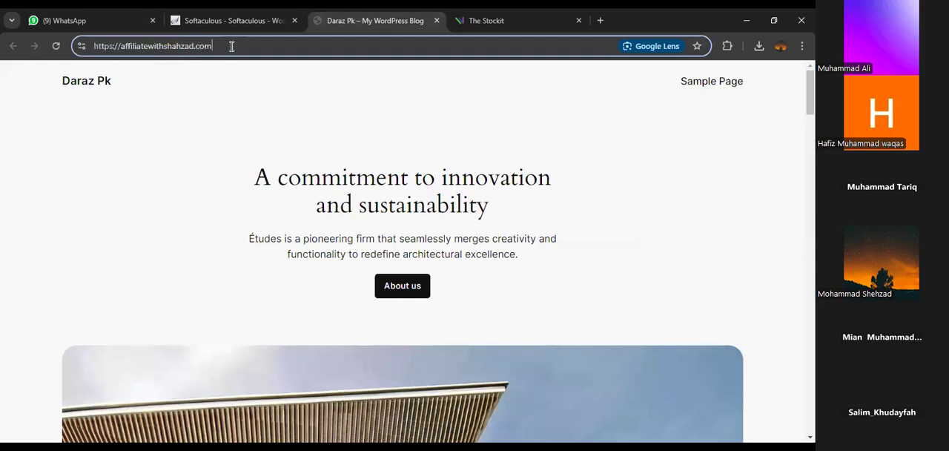
type("/w")
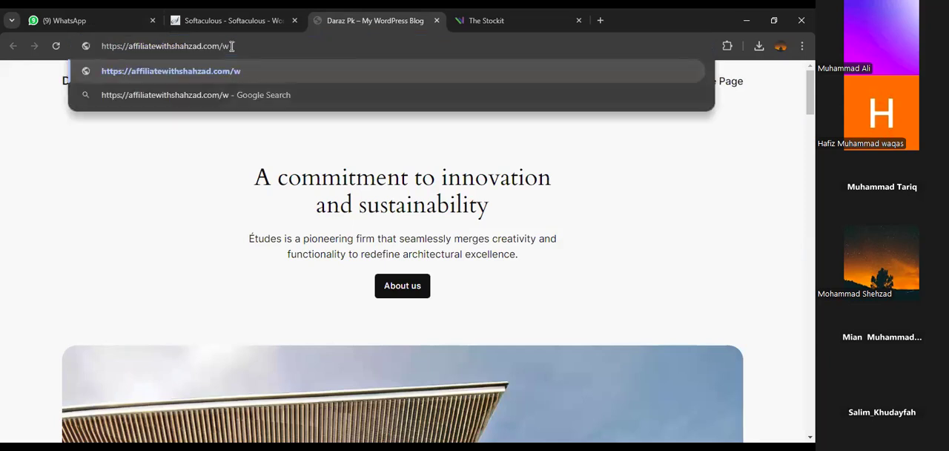
type("p-admin/")
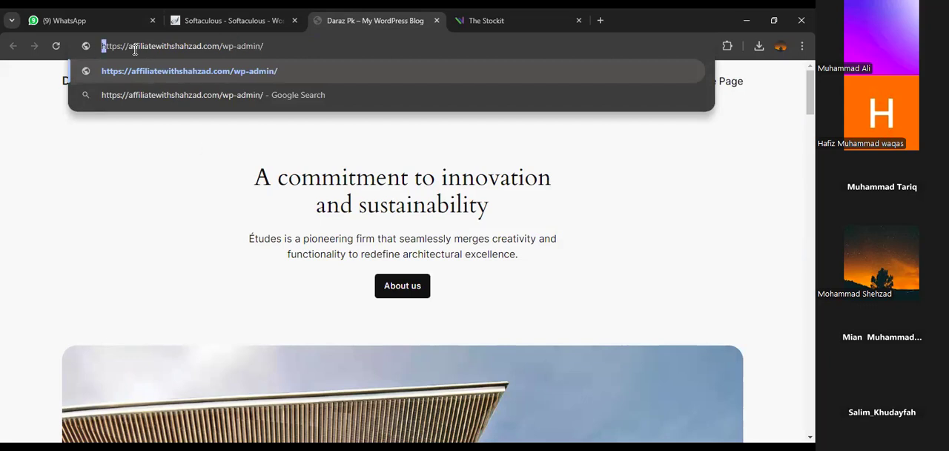
left_click_drag(103, 48, 267, 47)
left_click(237, 20)
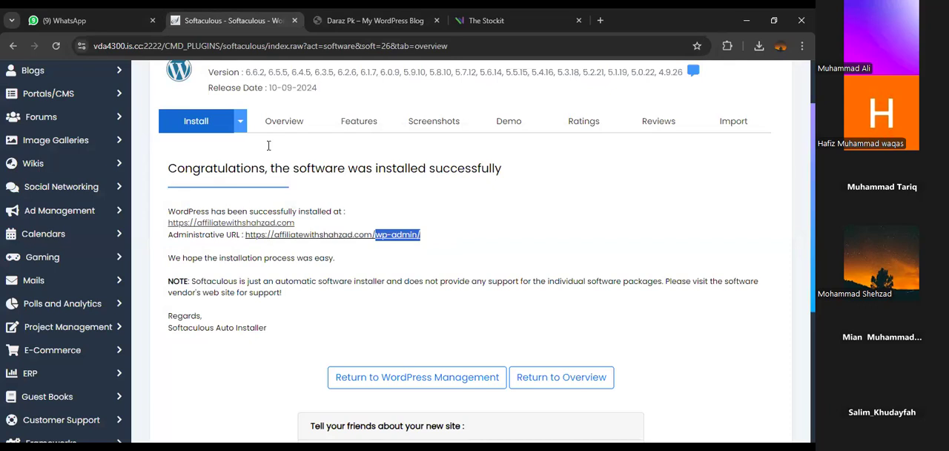
left_click(371, 20)
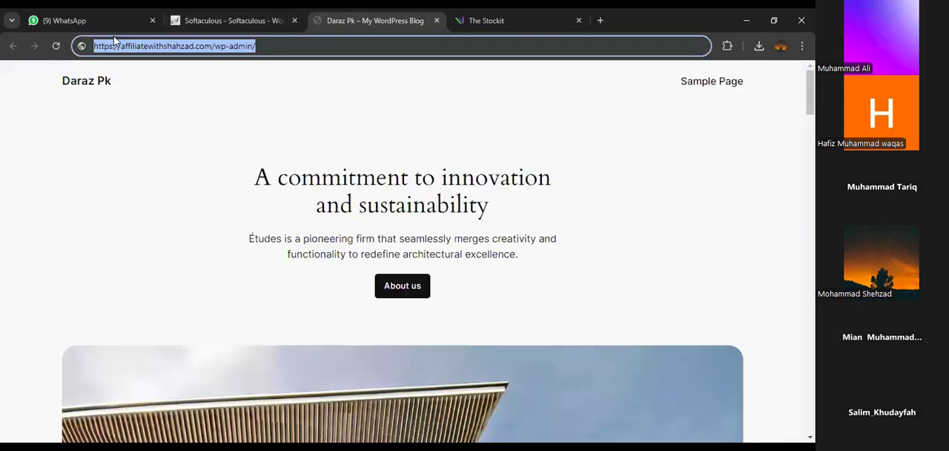
left_click(276, 50)
key("Return")
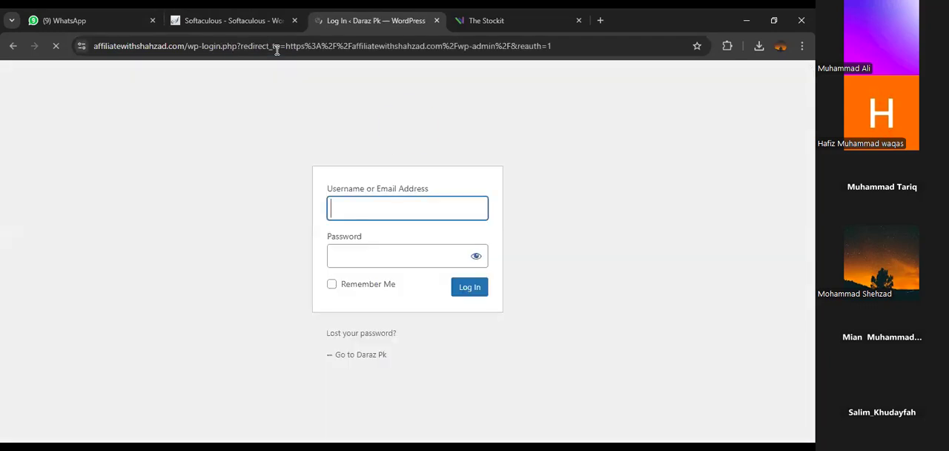
Fill in the WordPress login form with the username admin and the account password, with the password made visible
left_click_drag(395, 365, 344, 368)
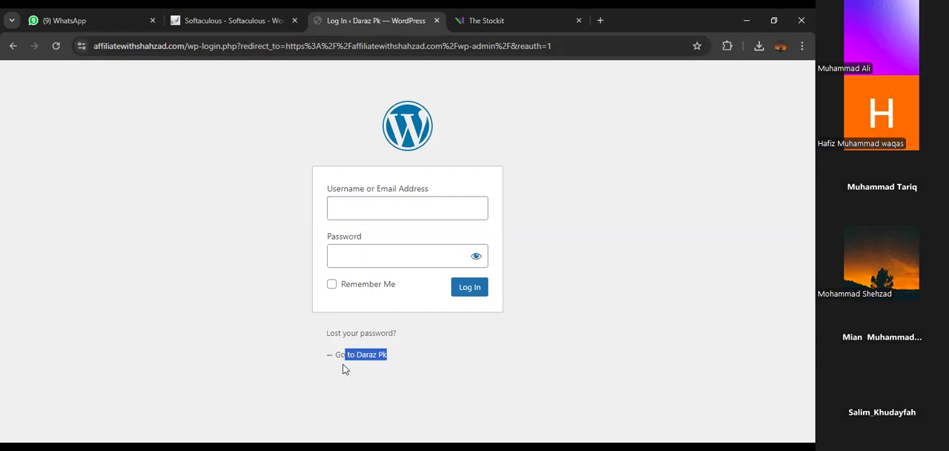
left_click_drag(337, 189, 445, 181)
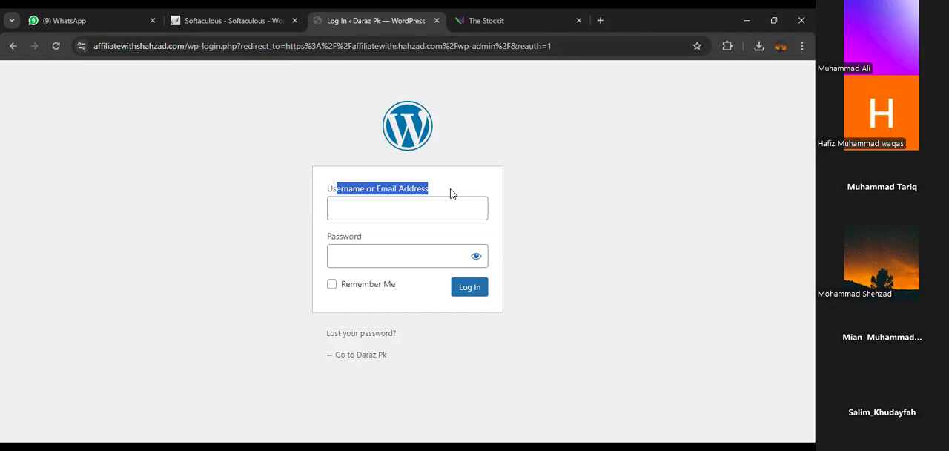
left_click(416, 219)
key("Return")
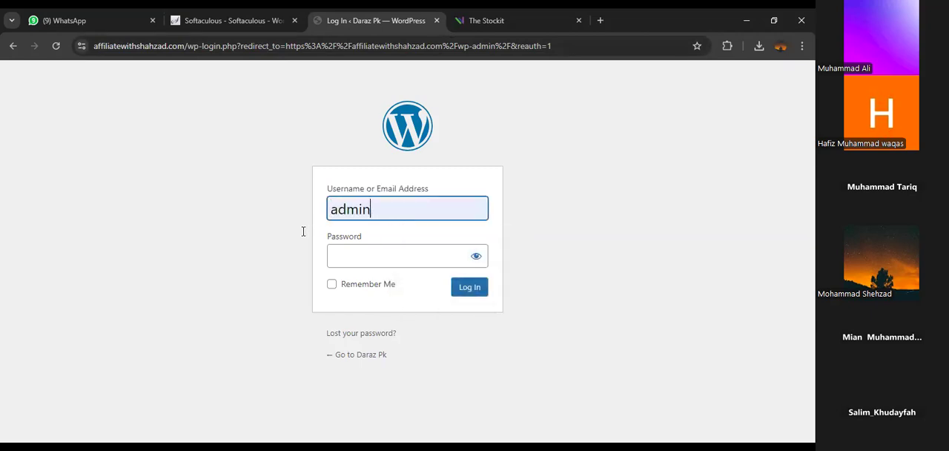
left_click(423, 260)
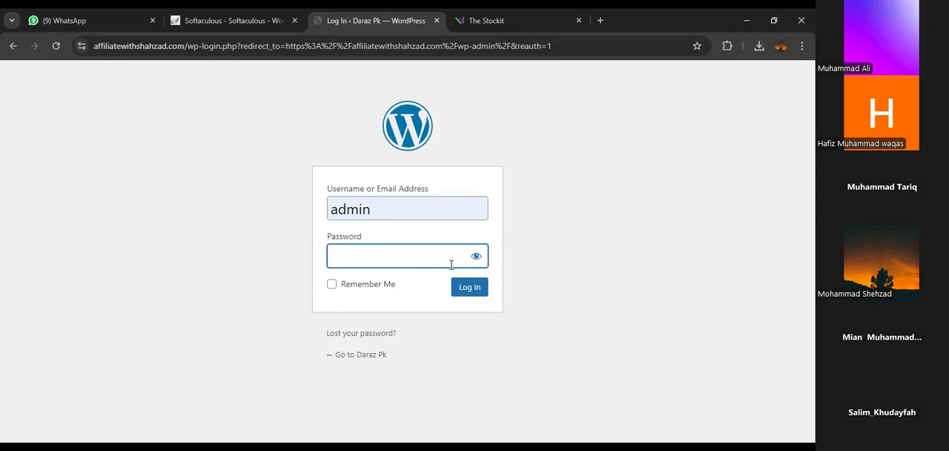
left_click(477, 256)
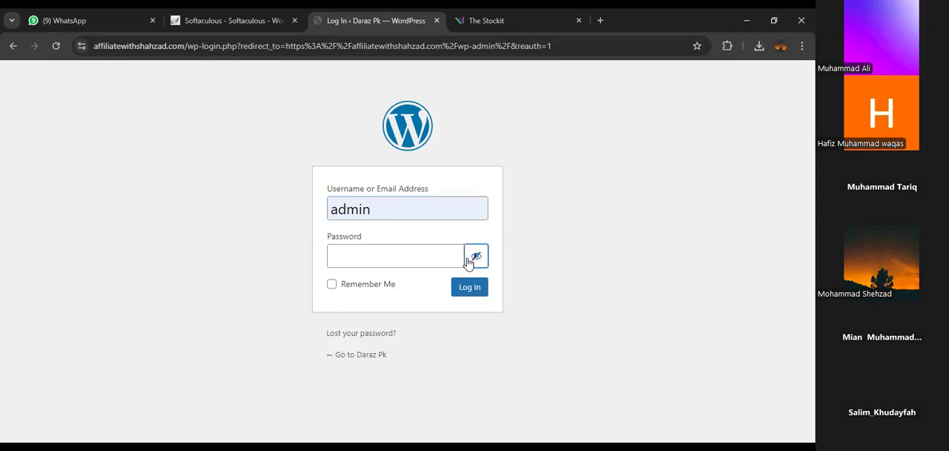
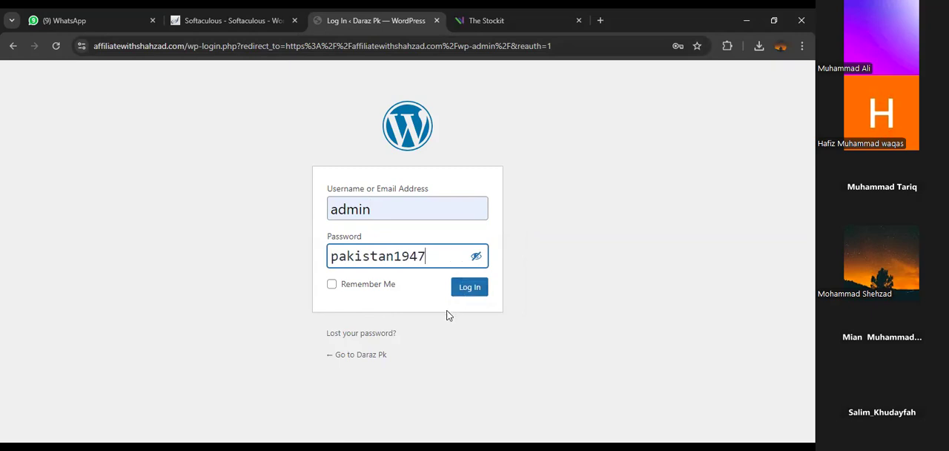
Submit the WordPress login, dismiss the offer to save the password, and look over the dashboard's welcome panel and widgets
left_click(464, 292)
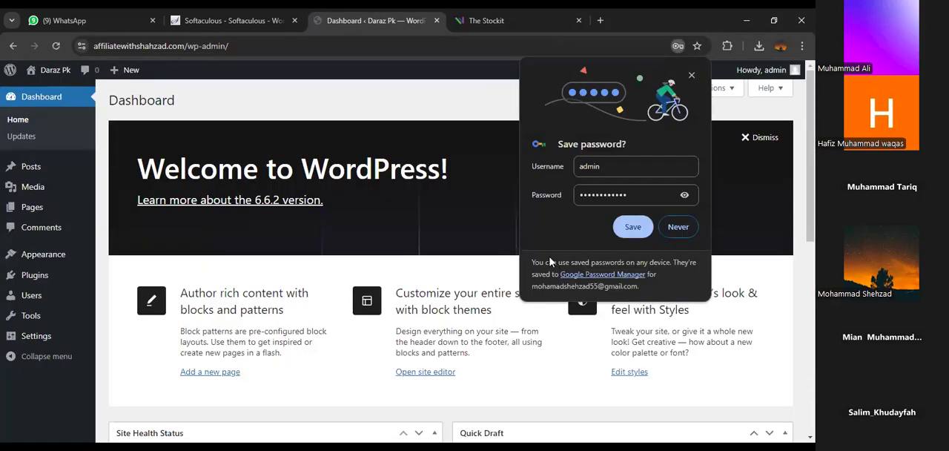
left_click(240, 291)
scroll(241, 291, "down", 5)
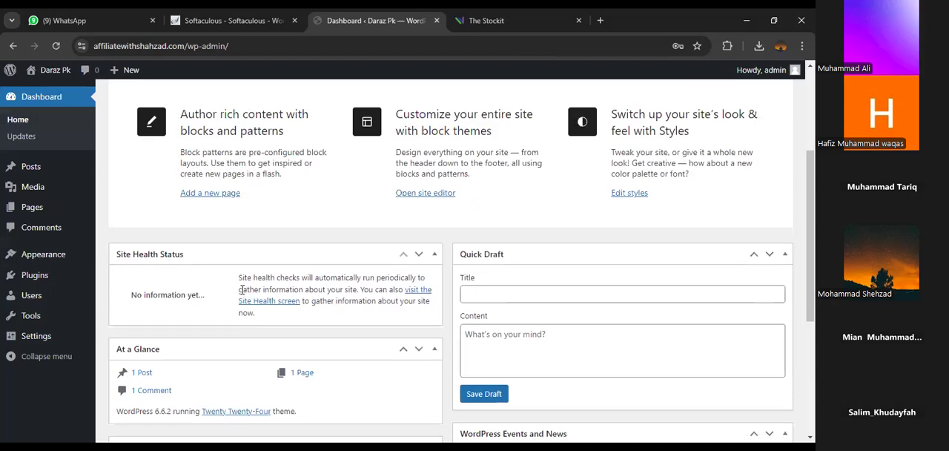
scroll(244, 311, "up", 5)
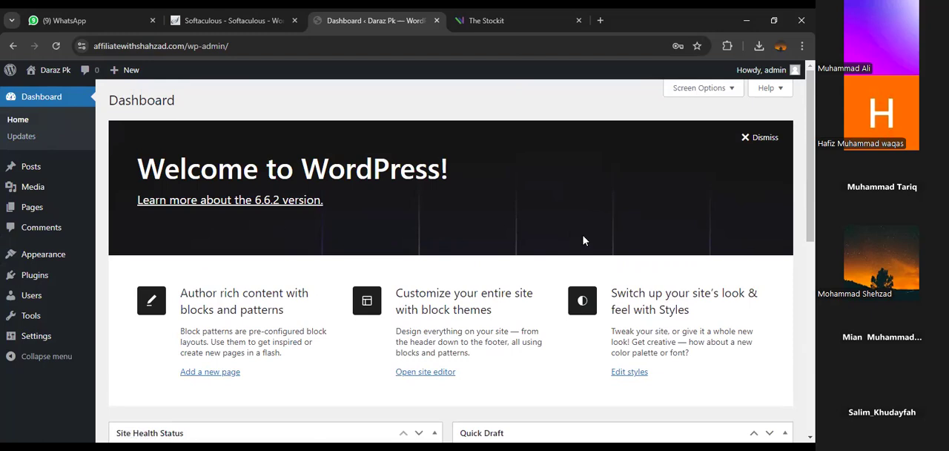
scroll(584, 237, "down", 5)
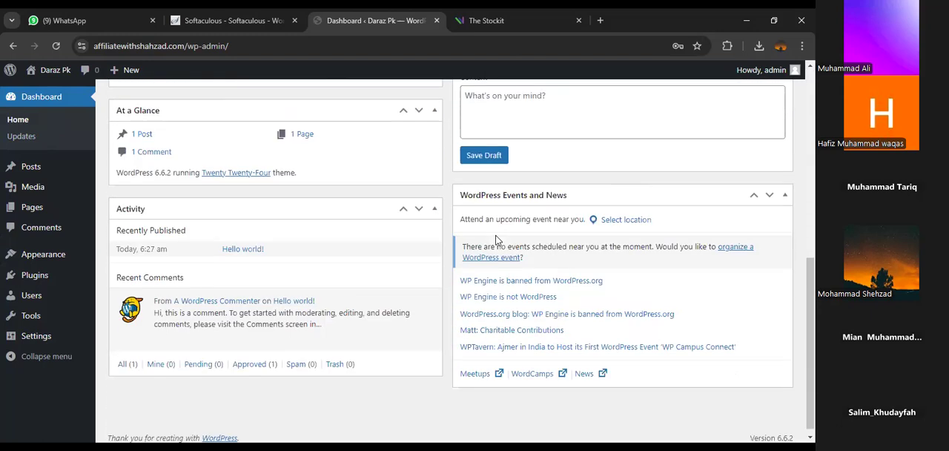
scroll(307, 294, "up", 5)
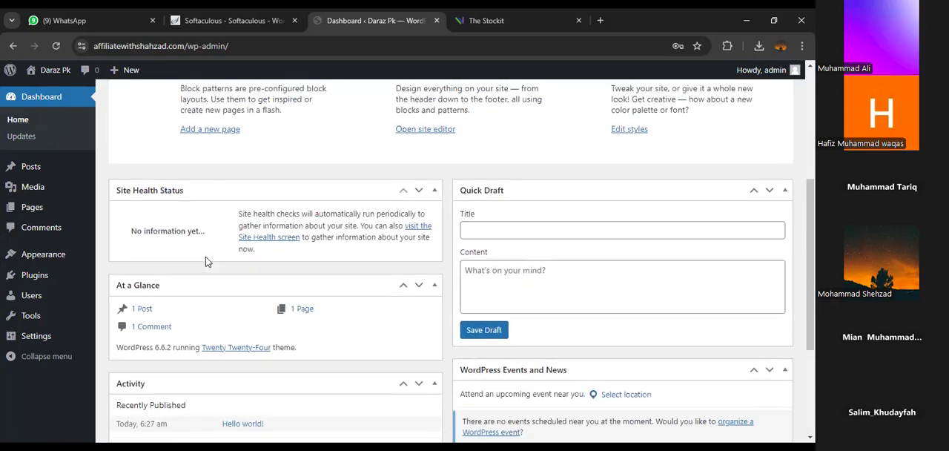
scroll(313, 256, "down", 5)
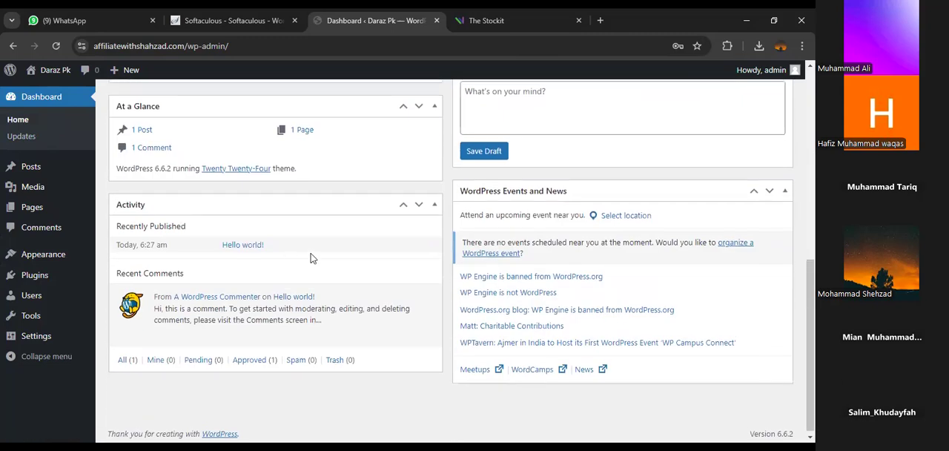
scroll(311, 256, "up", 6)
Hide all dashboard boxes: Site Health Status, At a Glance, Activity, Quick Draft, WordPress Events and News, and Welcome
left_click(699, 88)
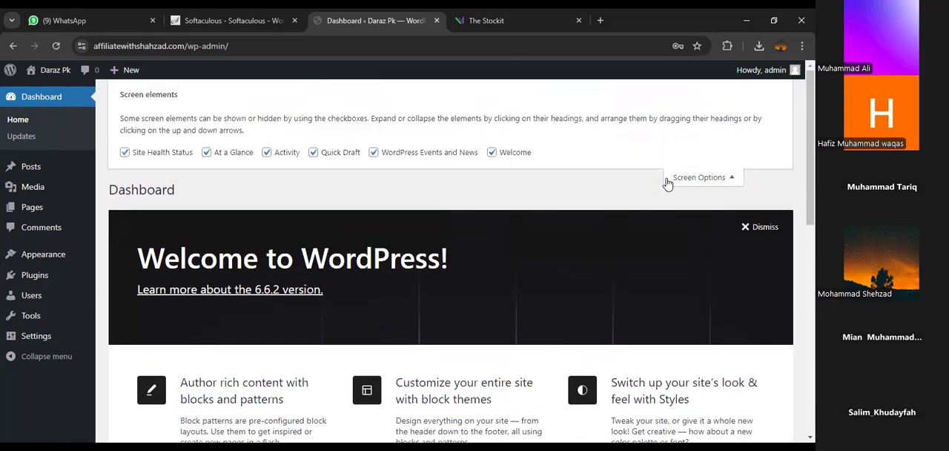
left_click(703, 179)
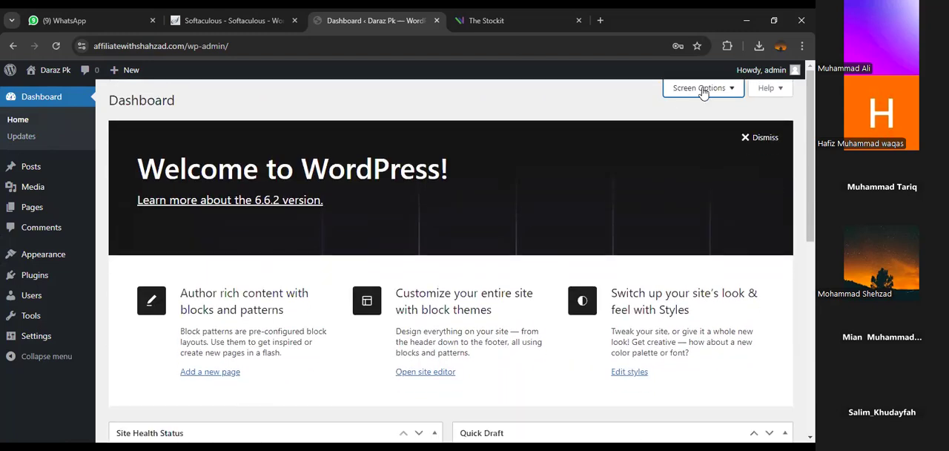
left_click(691, 90)
left_click(124, 152)
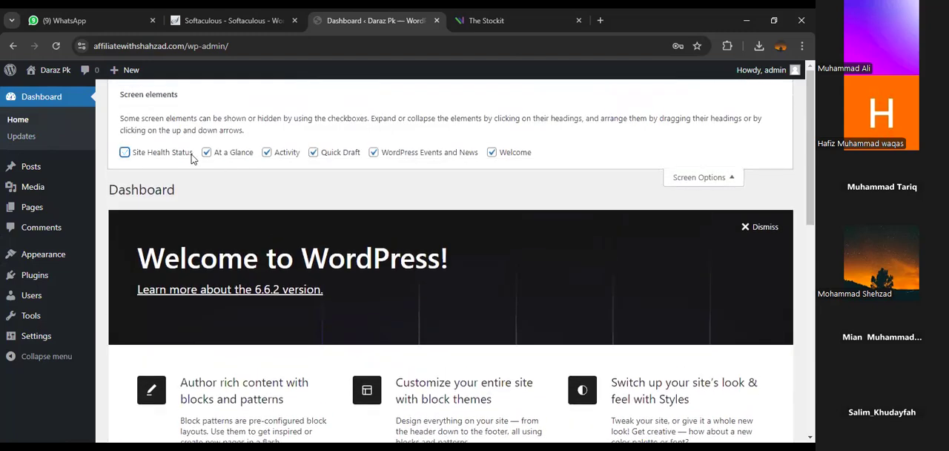
left_click(207, 152)
left_click(267, 152)
left_click(314, 152)
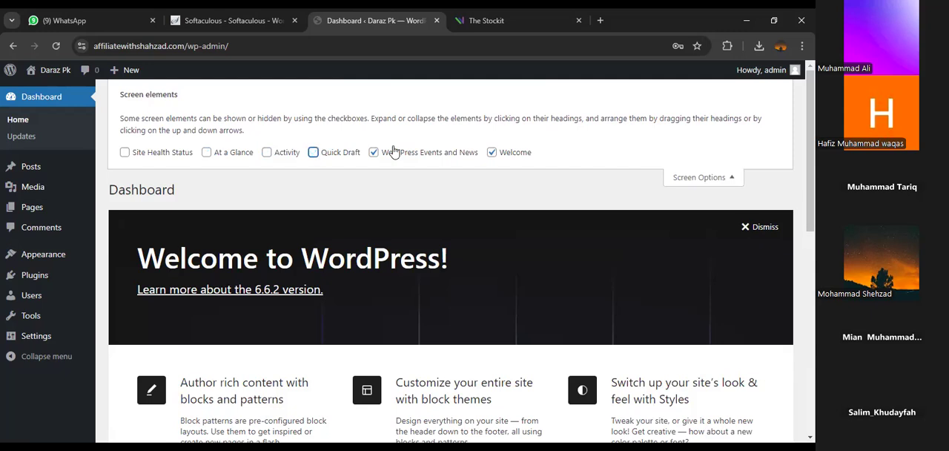
left_click(374, 152)
left_click(490, 152)
left_click(708, 178)
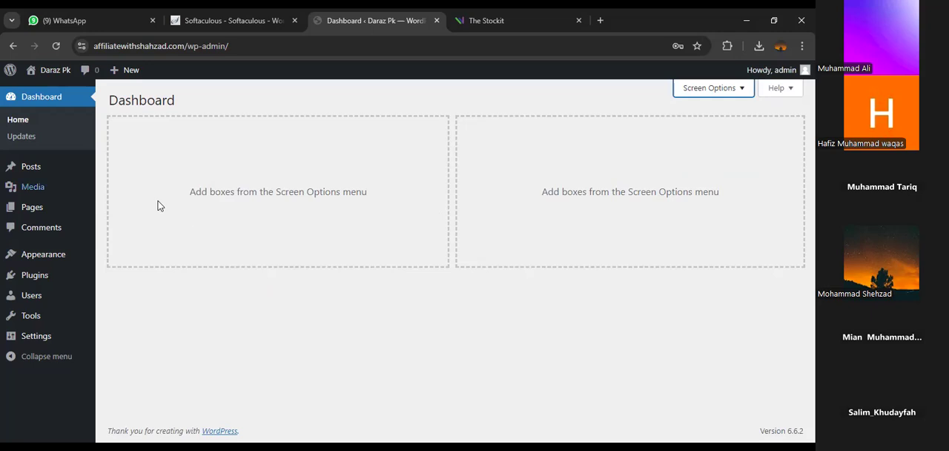
Open the Hello world! post for editing from the list of all posts and finish the block editor's welcome guide
mouse_move(129, 167)
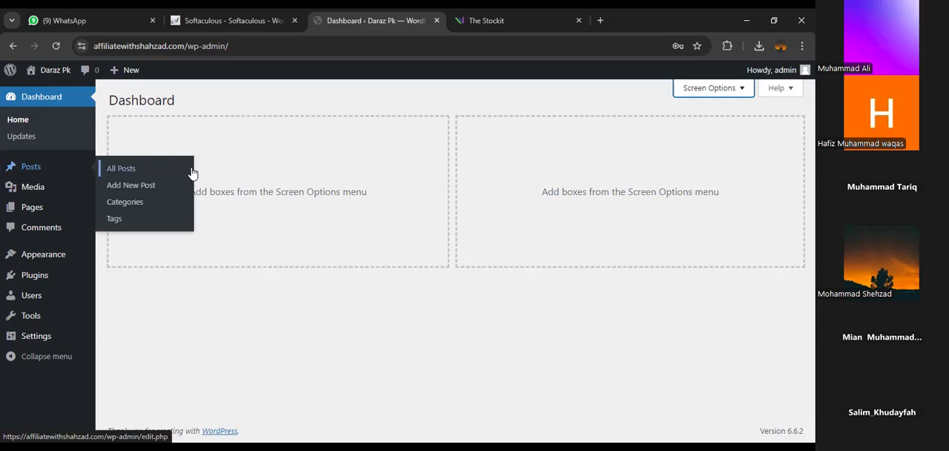
left_click(169, 169)
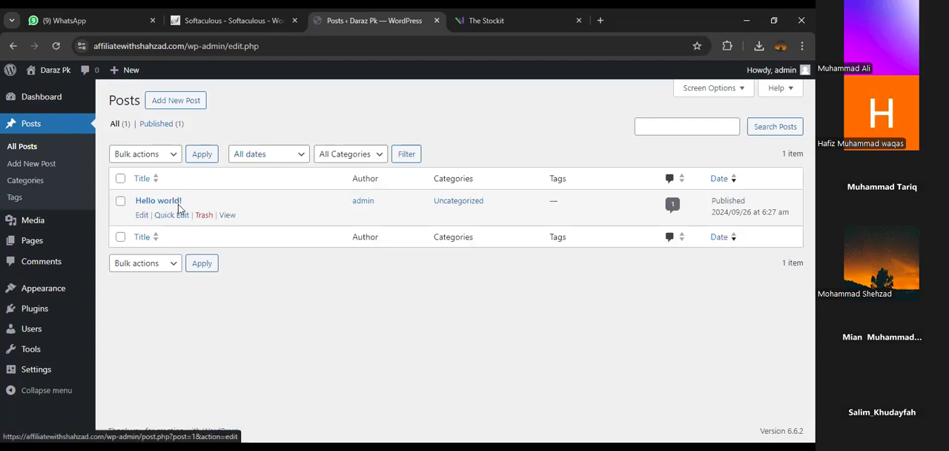
left_click(143, 217)
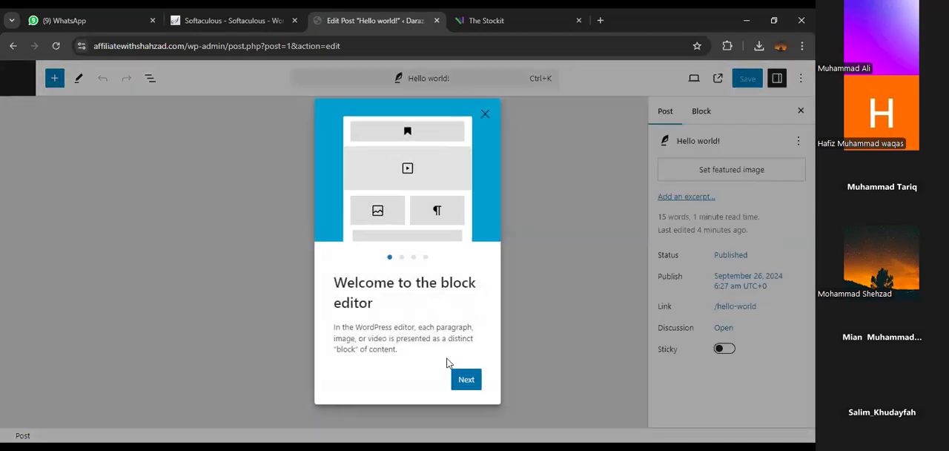
left_click(454, 371)
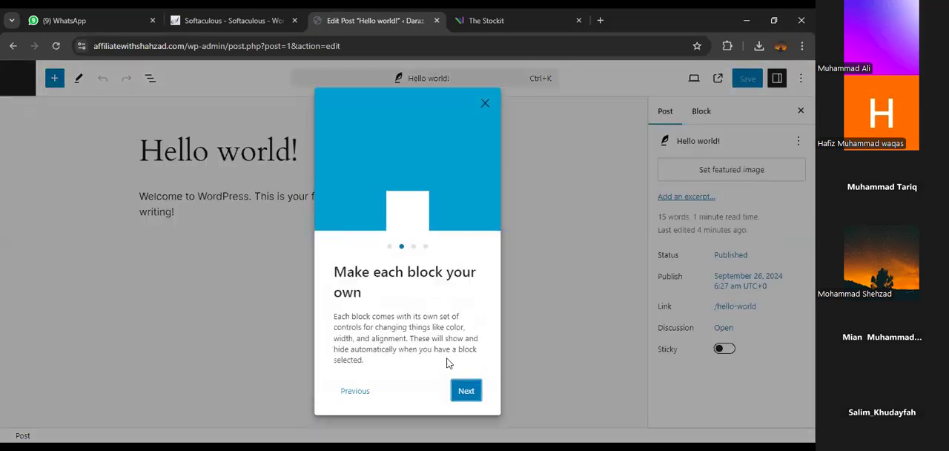
left_click(453, 372)
left_click(453, 372)
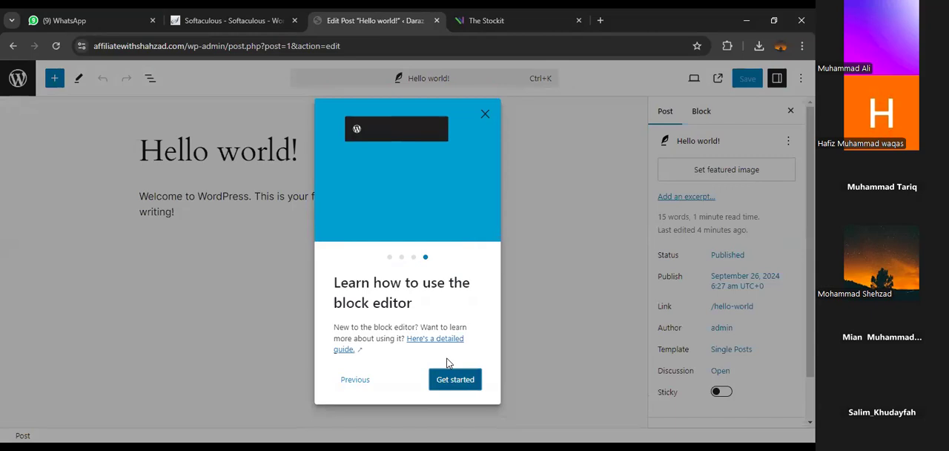
left_click(448, 377)
Examine the title and paragraph of the Hello world! post, and return to the posts list
left_click(183, 194)
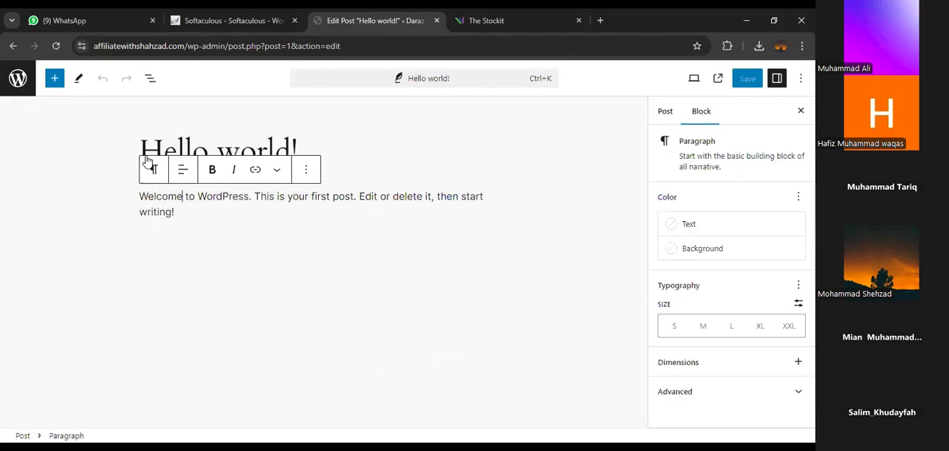
left_click(194, 150)
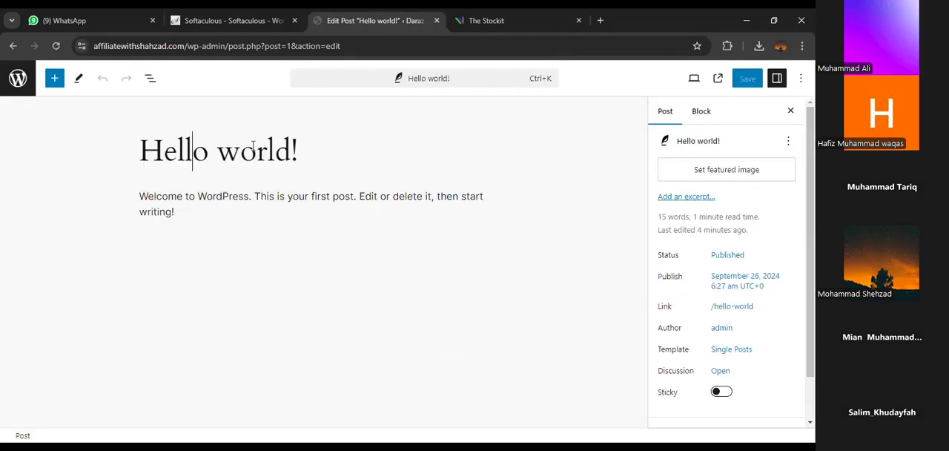
left_click(257, 194)
left_click(12, 46)
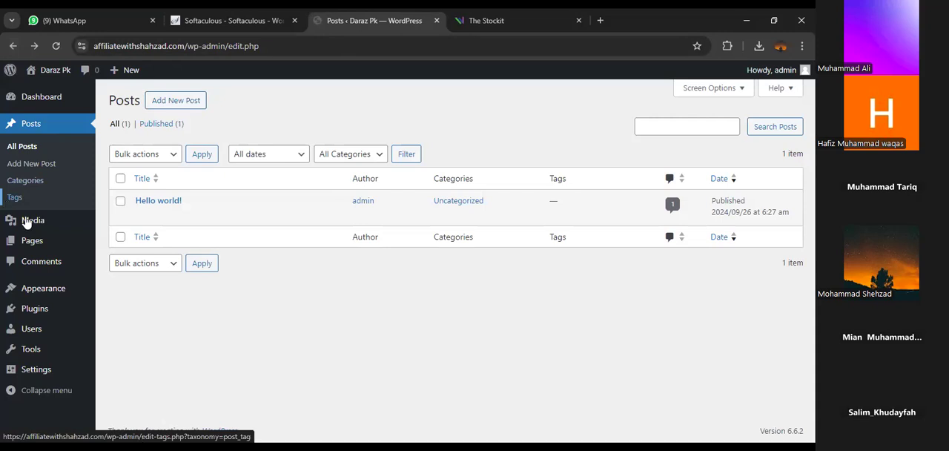
Show the list of all pages, view the live Daraz Pk site in a separate tab, and return to the list
mouse_move(39, 227)
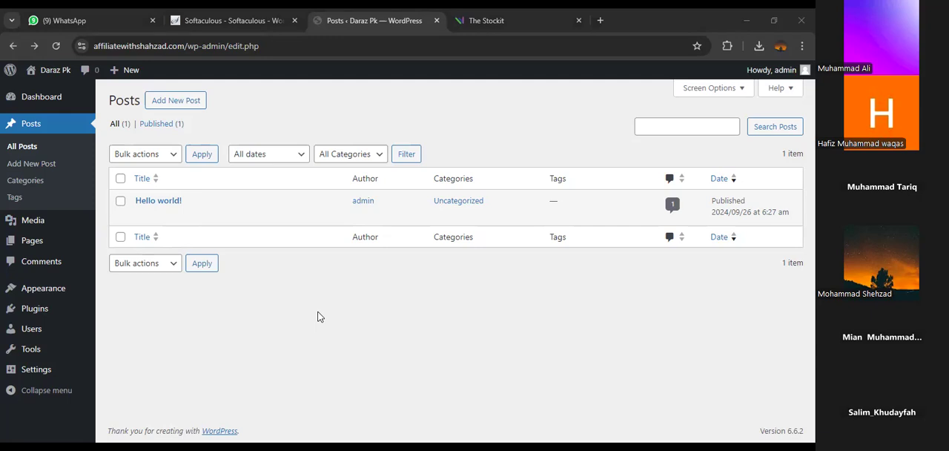
left_click(116, 240)
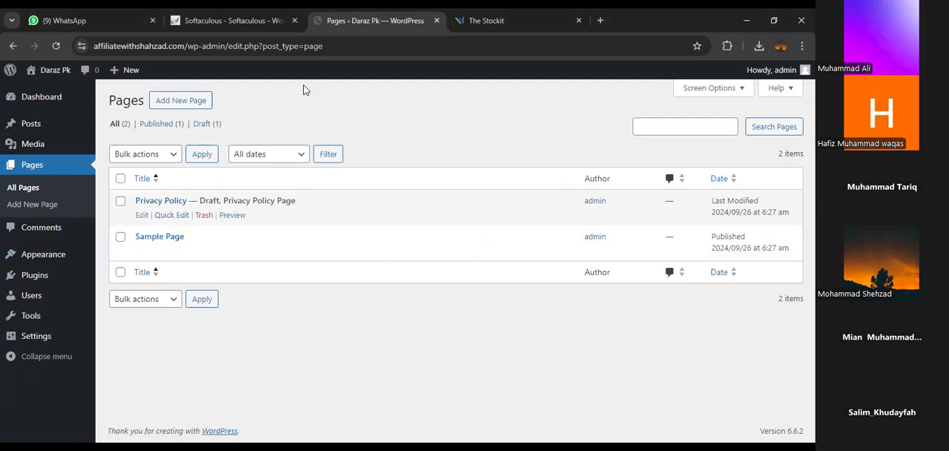
mouse_move(55, 72)
right_click(43, 92)
left_click(49, 103)
left_click(453, 30)
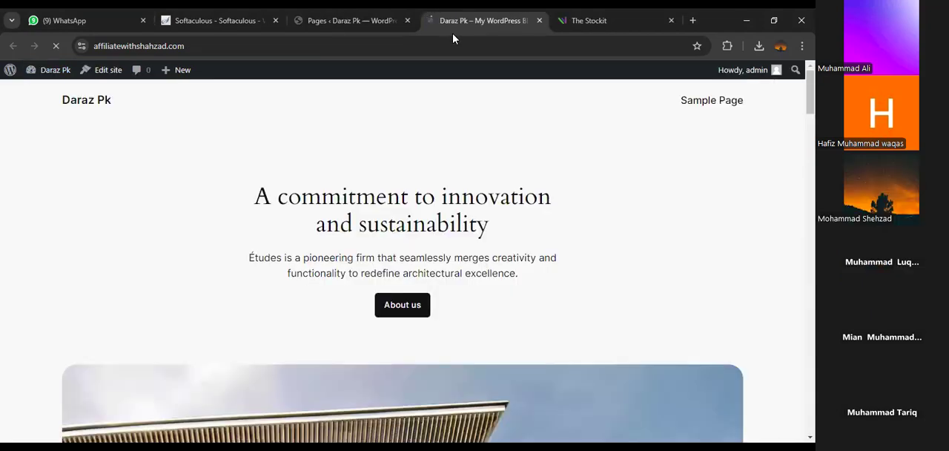
left_click(343, 26)
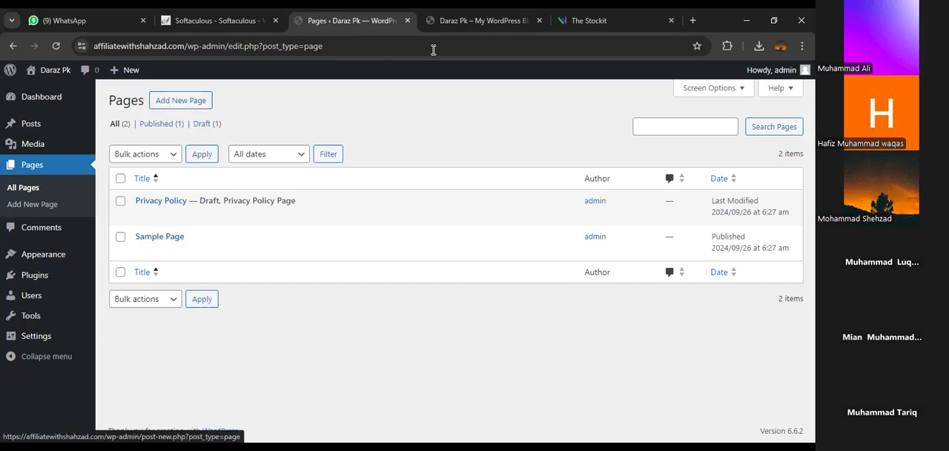
Examine The Stockit website's navigation links, such as Home and Domains, as an example of site pages
left_click(584, 21)
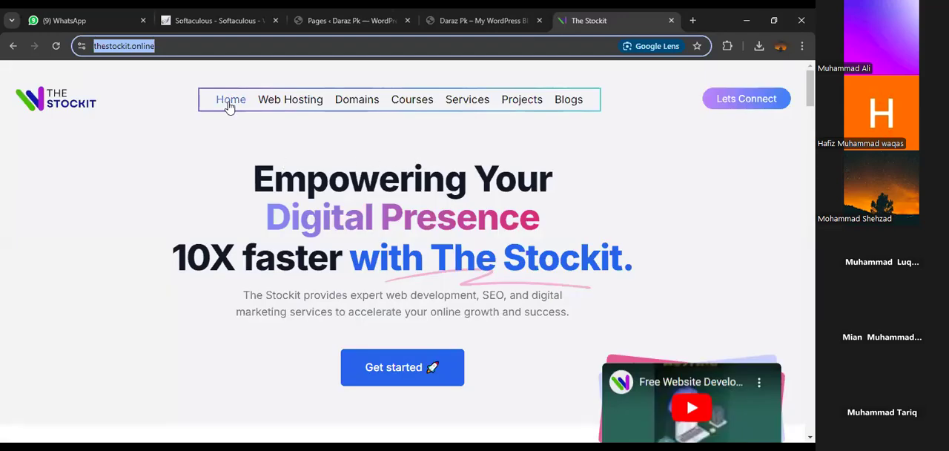
left_click(229, 108)
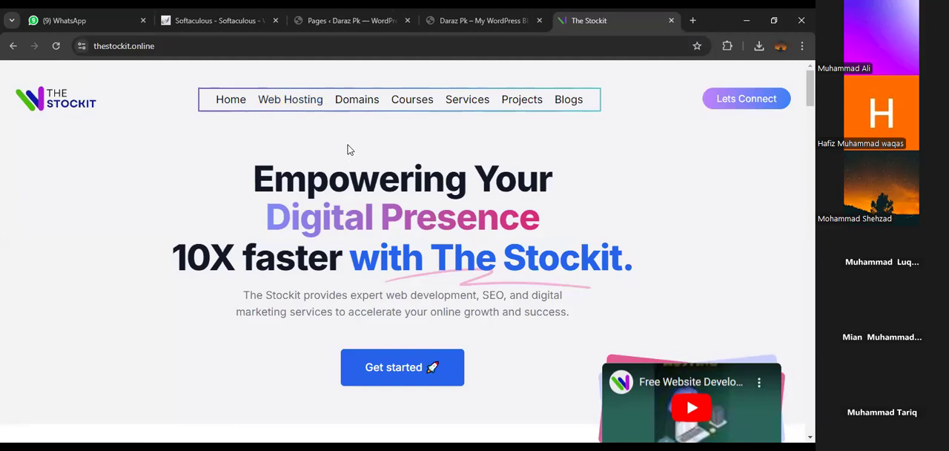
left_click(356, 102)
left_click(348, 20)
Start a new page titled Home, and leave the editor without saving it
left_click(180, 102)
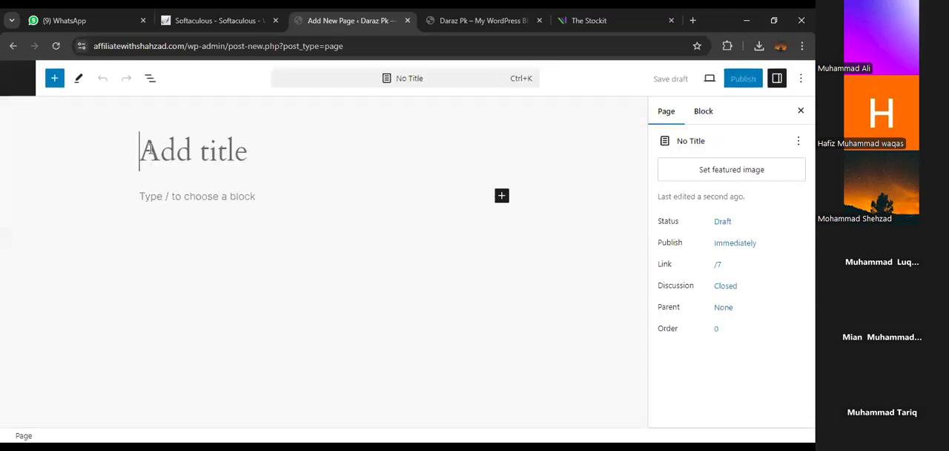
type("Home")
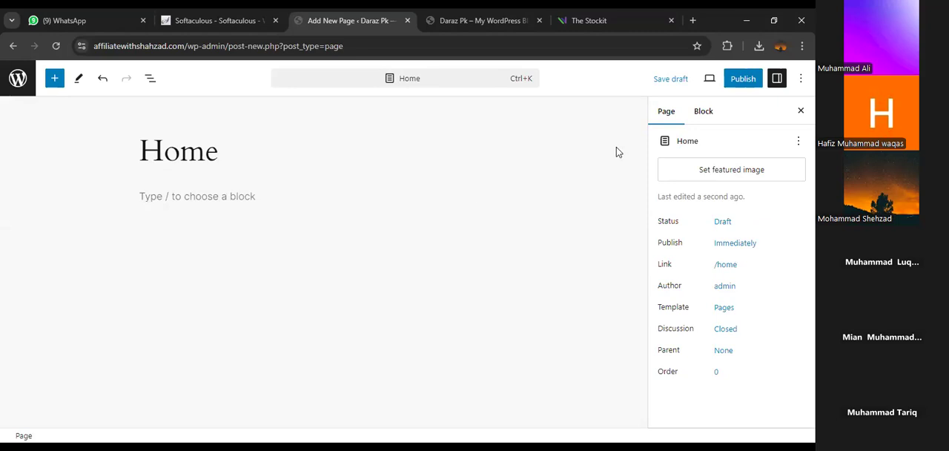
left_click(23, 78)
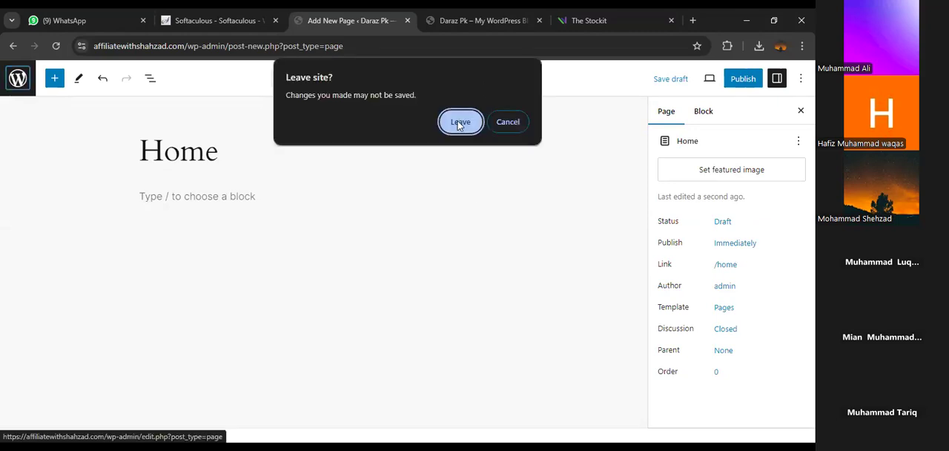
left_click(460, 122)
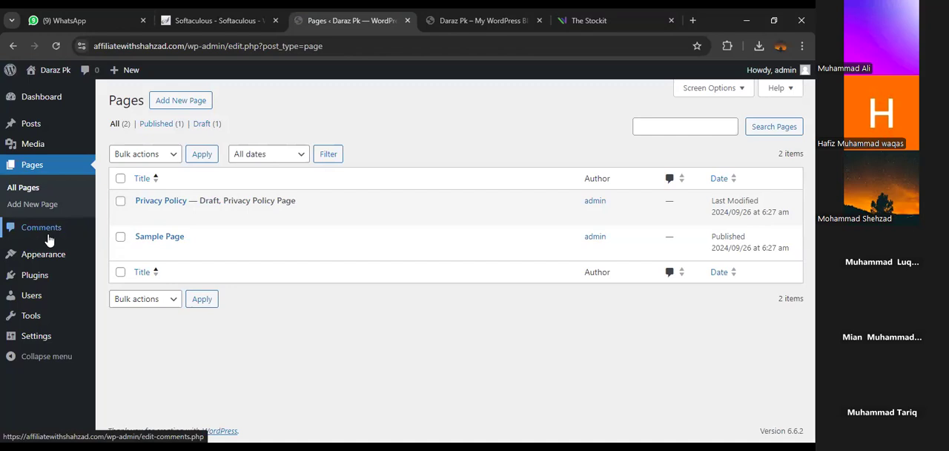
Look over the Appearance, Plugins, Users and Settings areas of the WordPress admin, with The Stockit's homepage as a design example
mouse_move(62, 262)
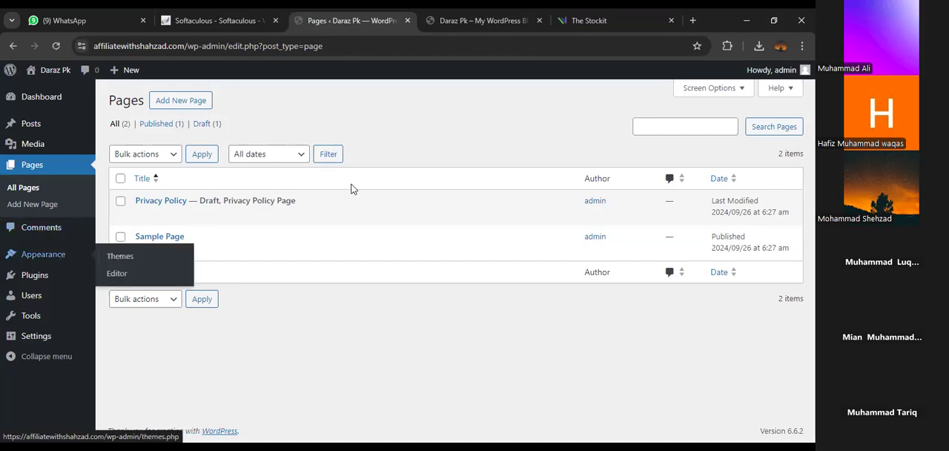
left_click(581, 20)
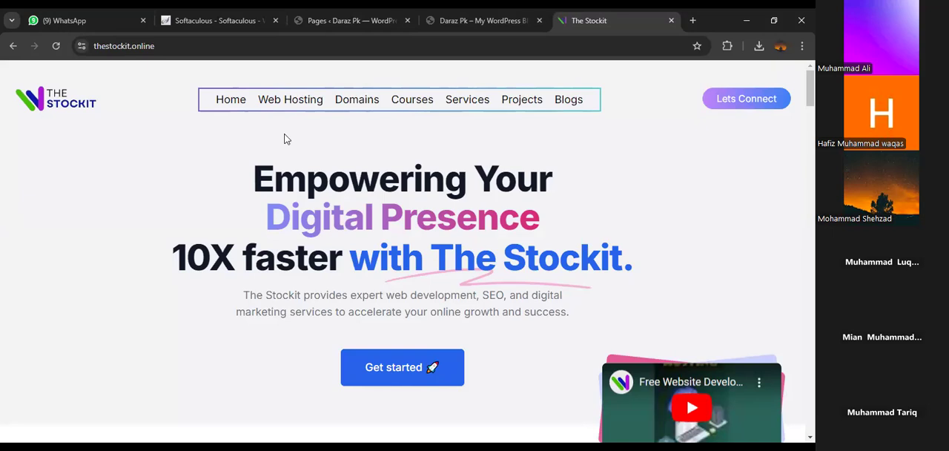
left_click(374, 18)
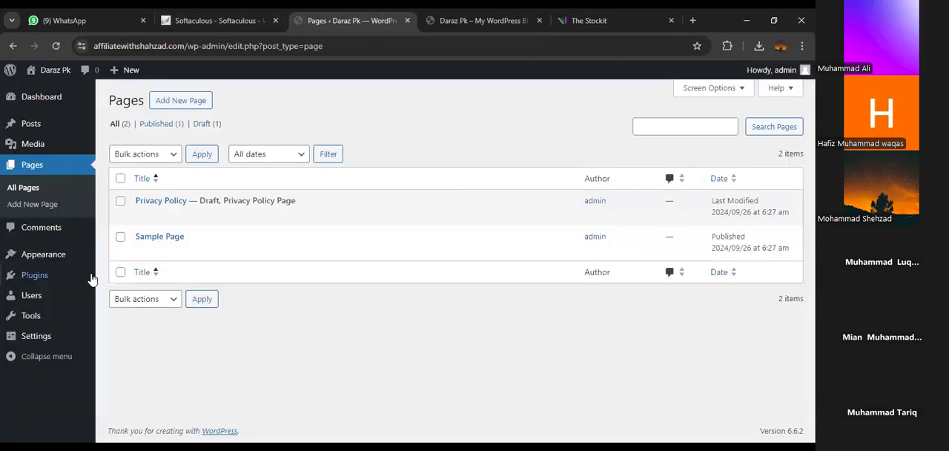
mouse_move(63, 275)
mouse_move(68, 296)
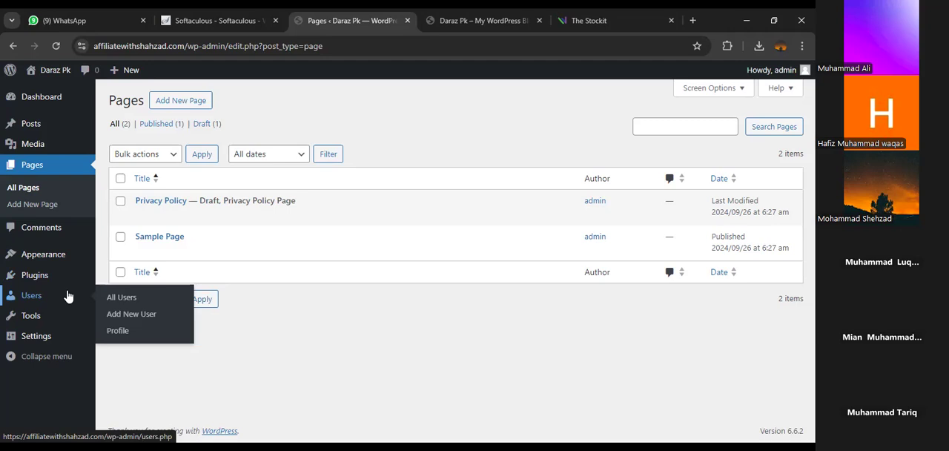
mouse_move(70, 326)
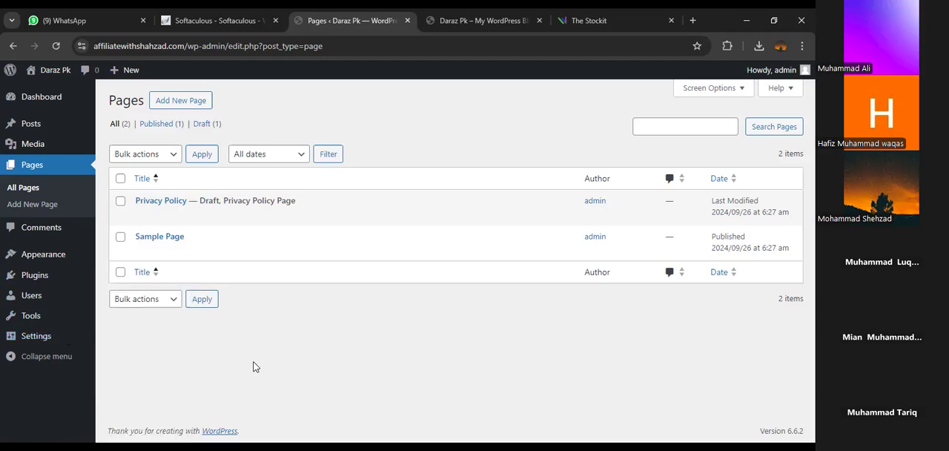
left_click(332, 338)
mouse_move(43, 258)
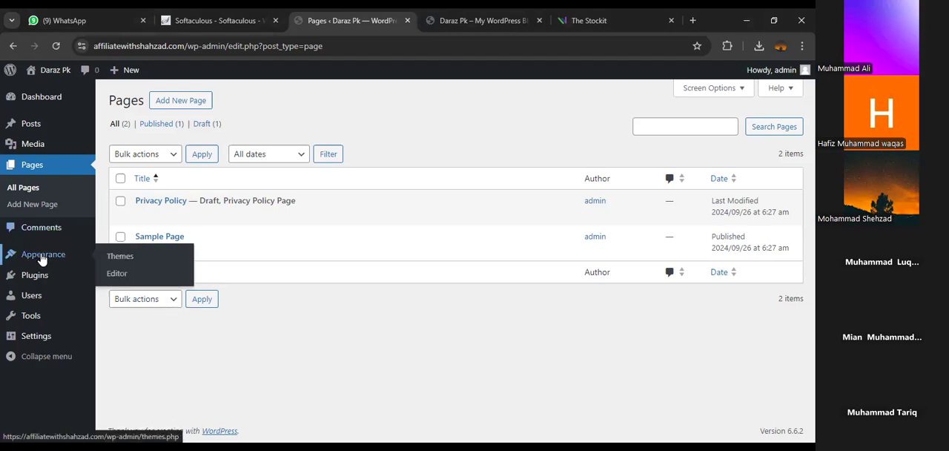
Show the installed themes of the Daraz Pk site and look through them
left_click(120, 256)
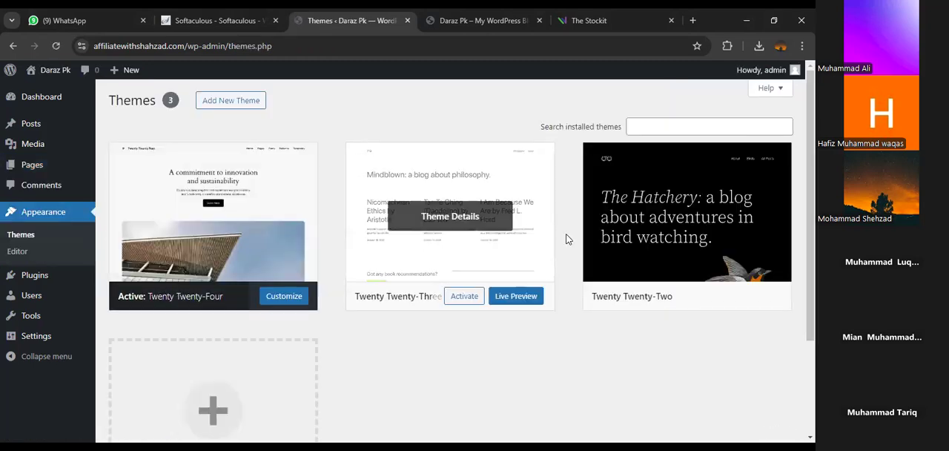
scroll(263, 275, "down", 2)
scroll(438, 260, "up", 2)
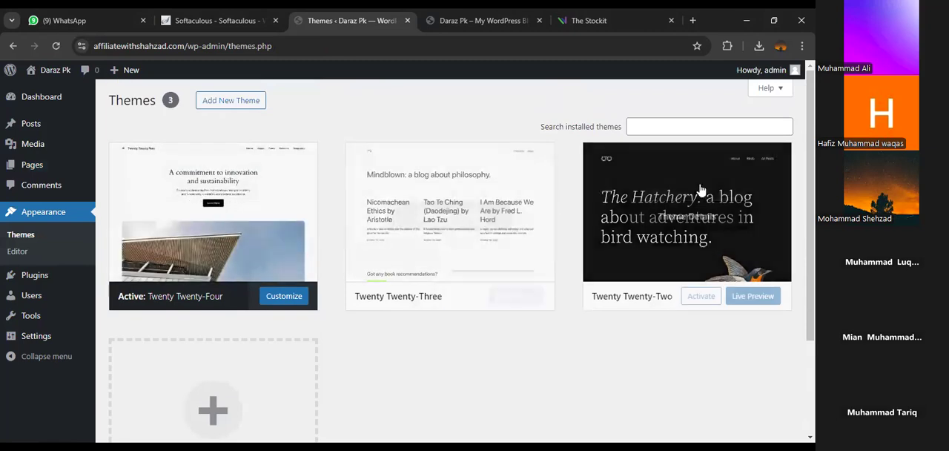
scroll(155, 256, "down", 2)
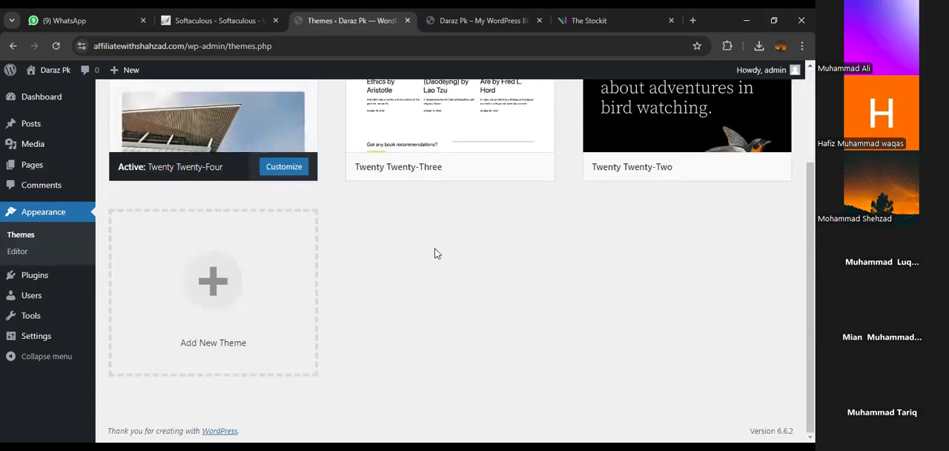
scroll(437, 252, "up", 2)
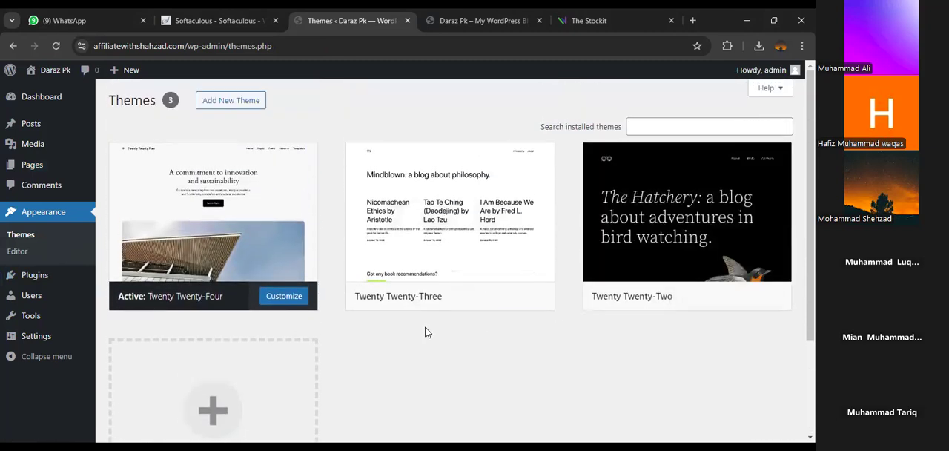
Open the catalogue for adding a new theme and browse through the popular themes
left_click(233, 104)
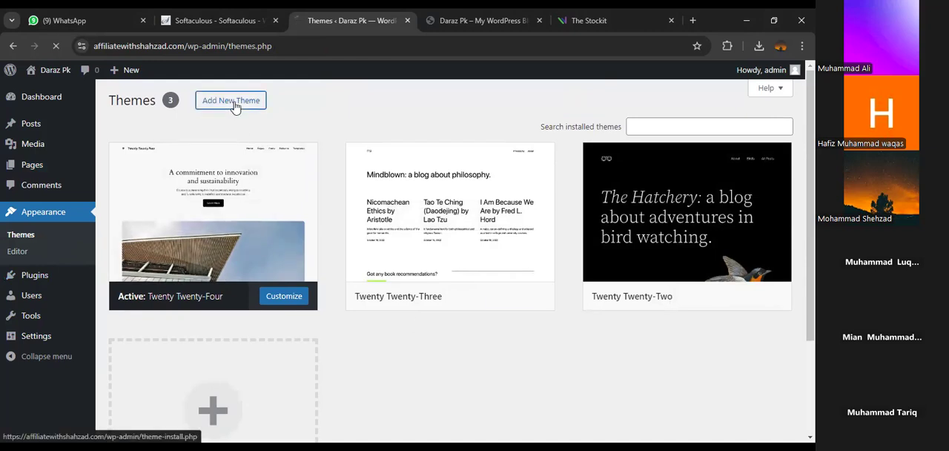
scroll(322, 190, "down", 10)
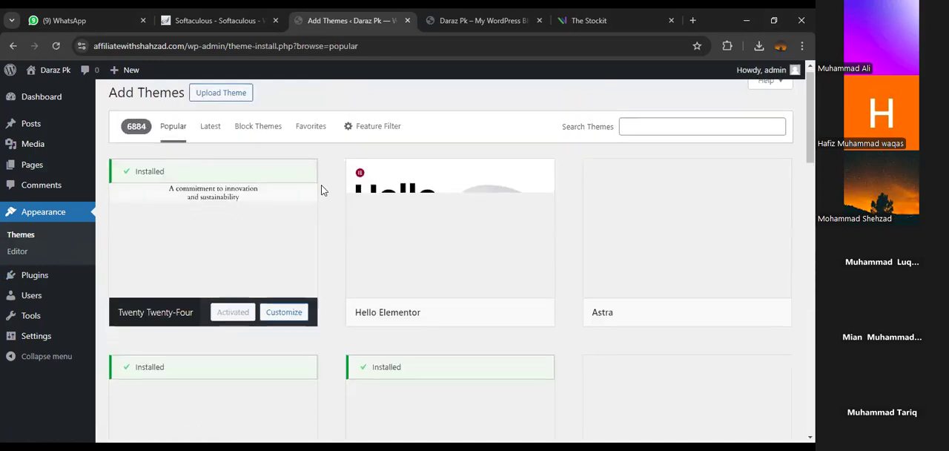
scroll(323, 215, "down", 10)
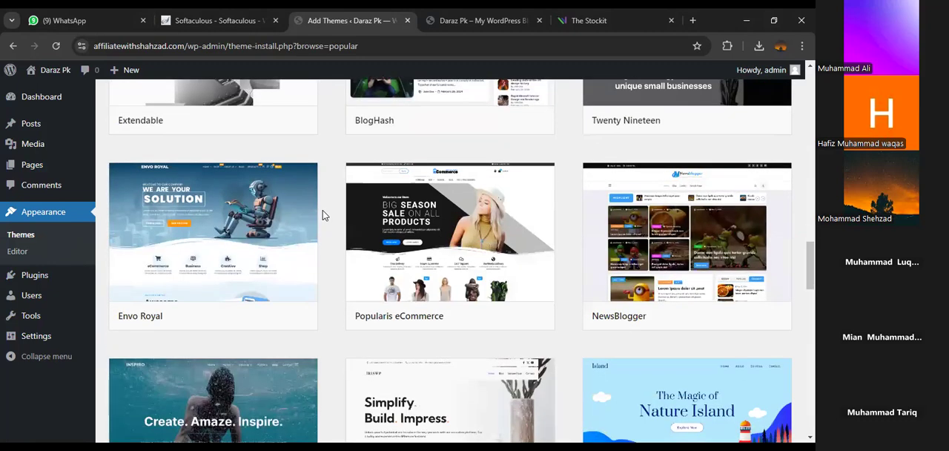
scroll(322, 215, "down", 8)
scroll(312, 217, "down", 2)
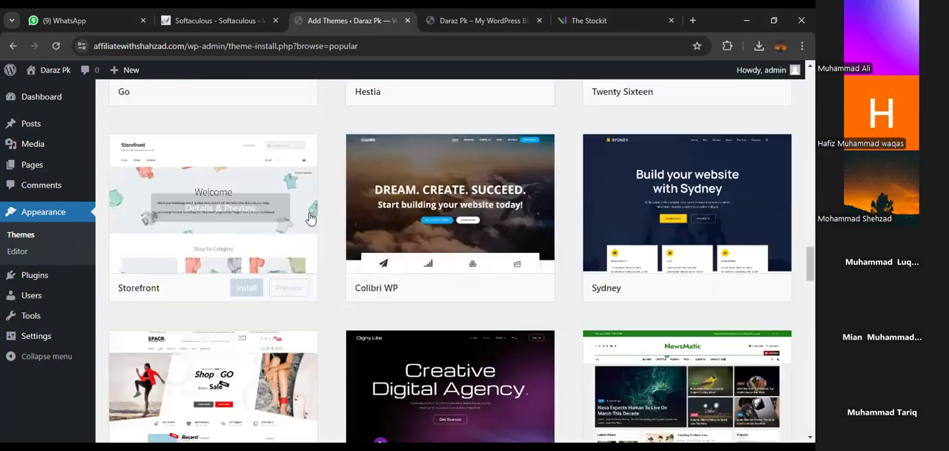
scroll(155, 289, "down", 2)
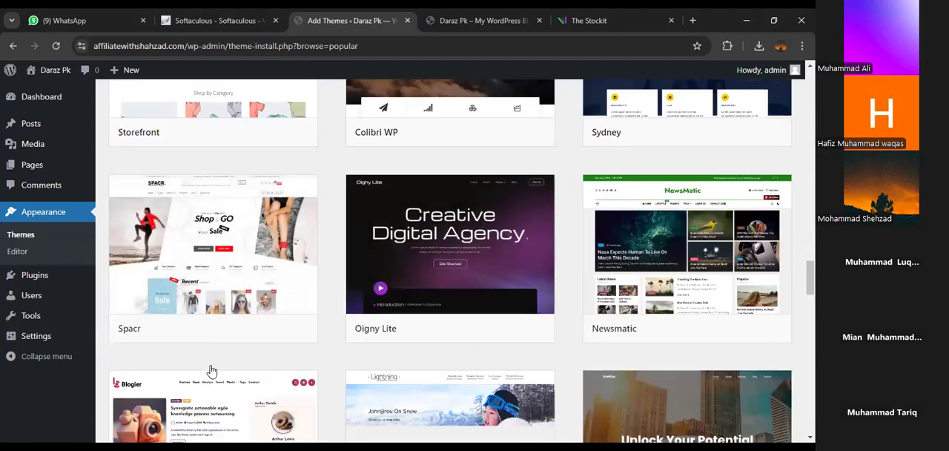
Preview the Spacr theme's details and demo, and return to the popular themes without installing it
left_click(228, 255)
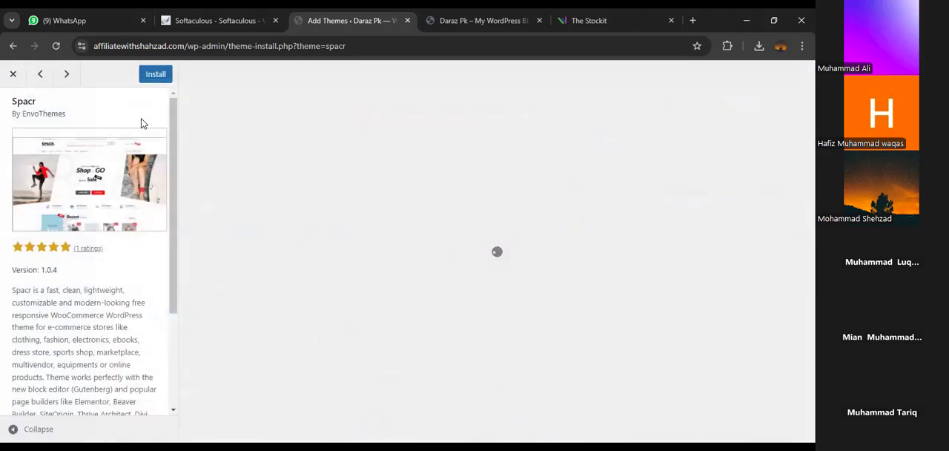
scroll(491, 215, "down", 7)
scroll(492, 215, "up", 7)
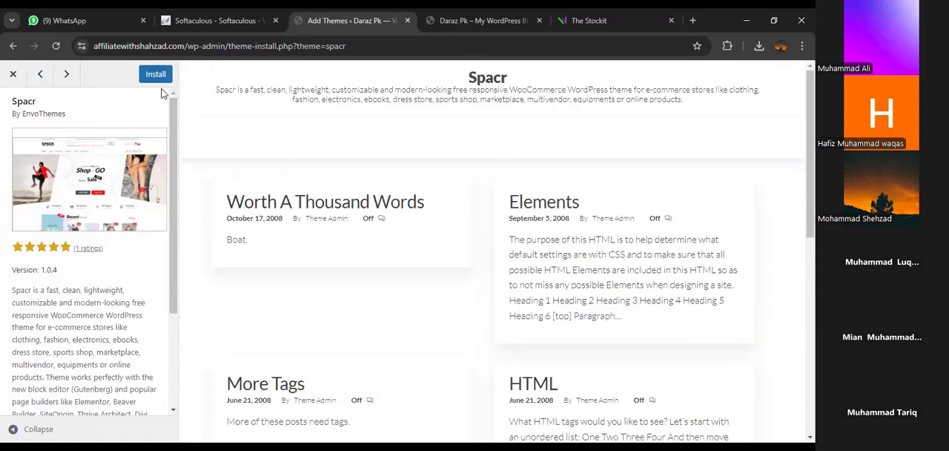
left_click(13, 73)
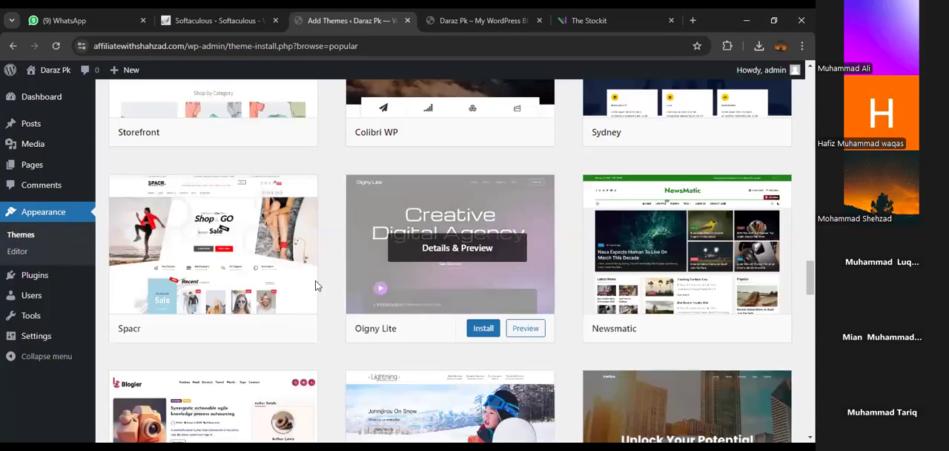
Browse more popular themes, and install and activate the Astra theme
scroll(423, 311, "down", 3)
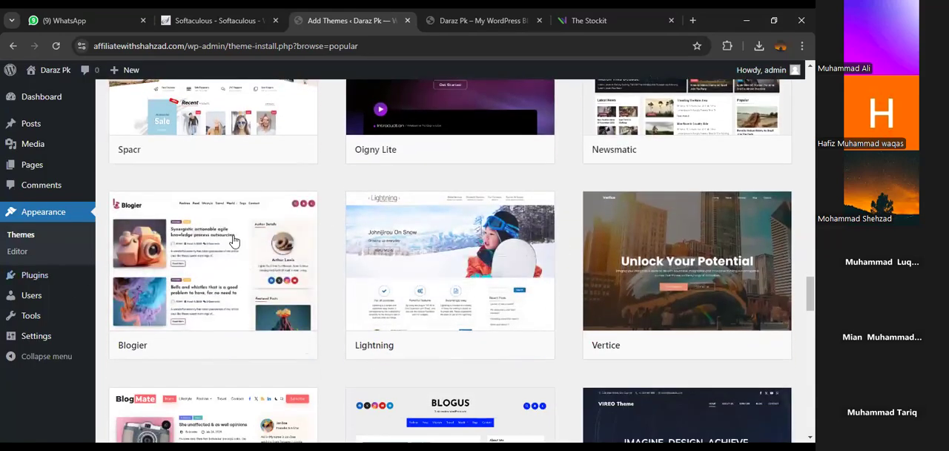
scroll(245, 175, "down", 1)
scroll(564, 186, "down", 3)
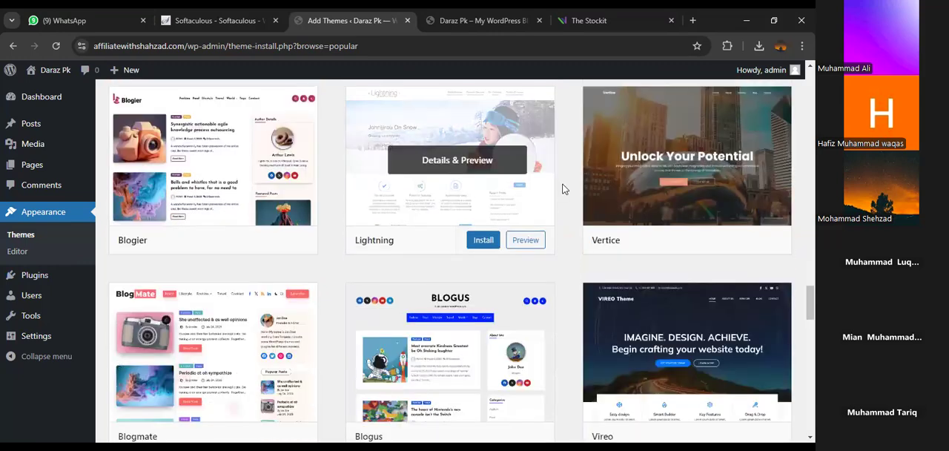
scroll(298, 227, "down", 2)
scroll(300, 227, "up", 20)
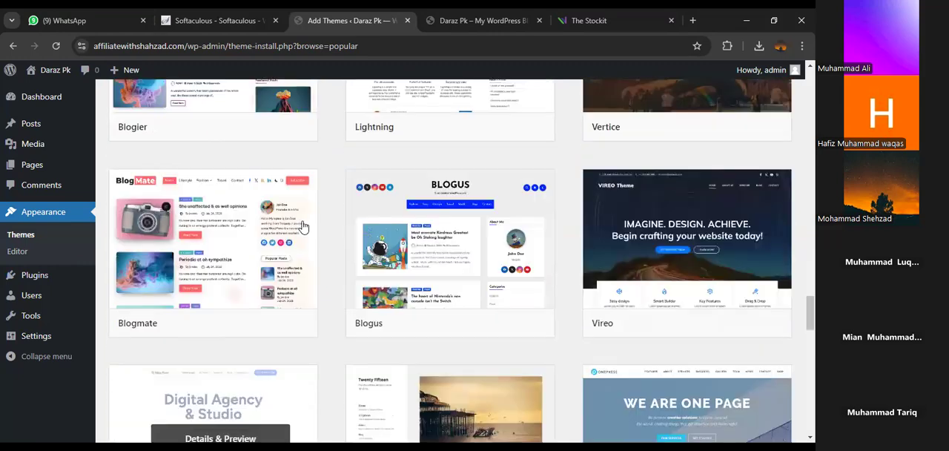
scroll(302, 227, "up", 10)
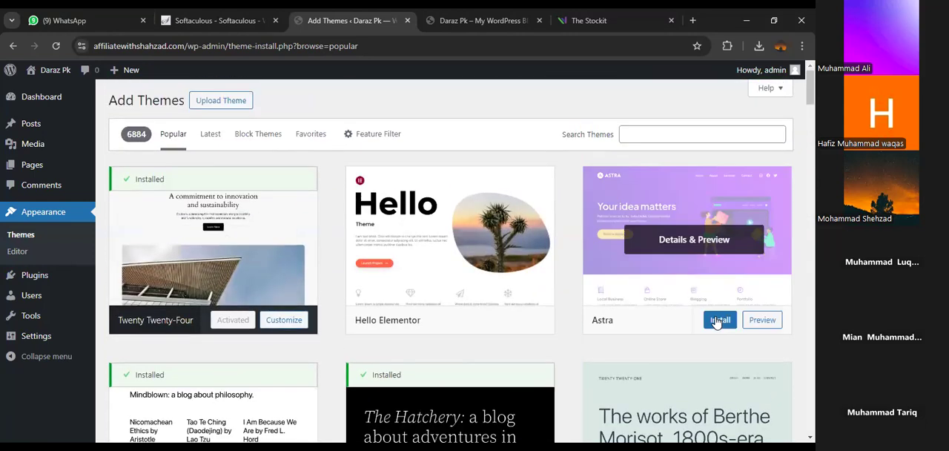
left_click(717, 320)
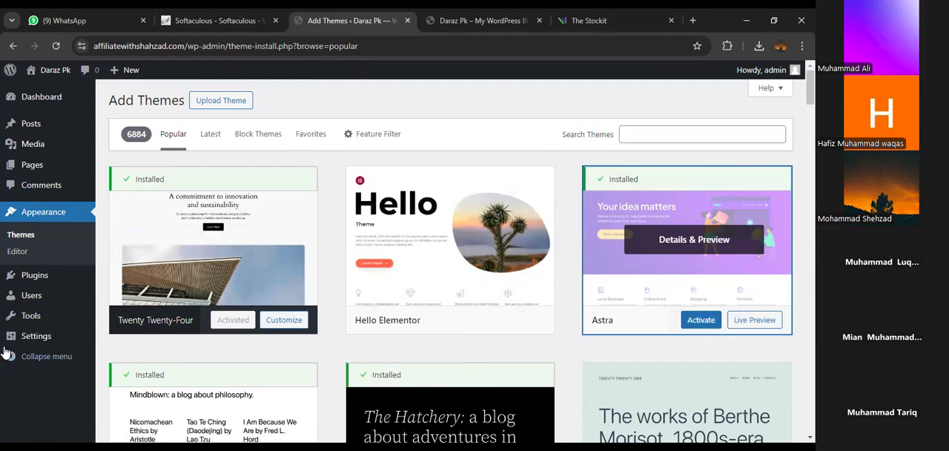
left_click(696, 319)
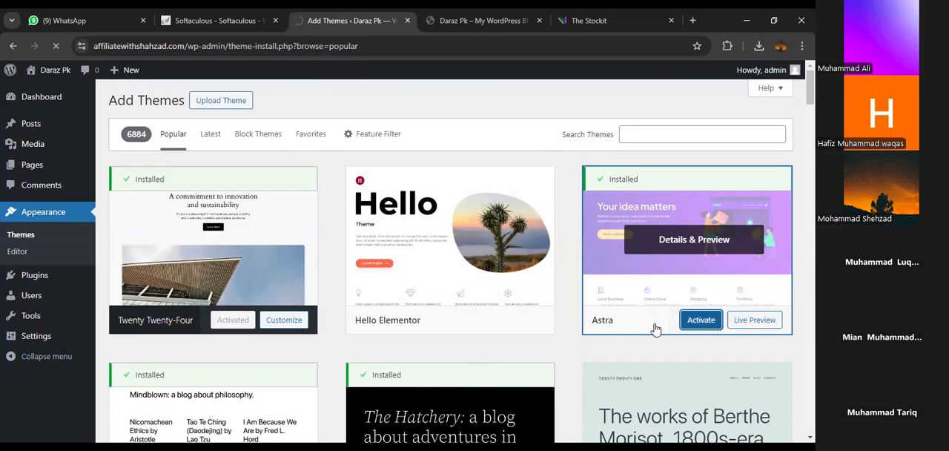
Review the Themes page with Astra, and get started with Starter Templates from Astra's welcome notice
scroll(388, 195, "down", 2)
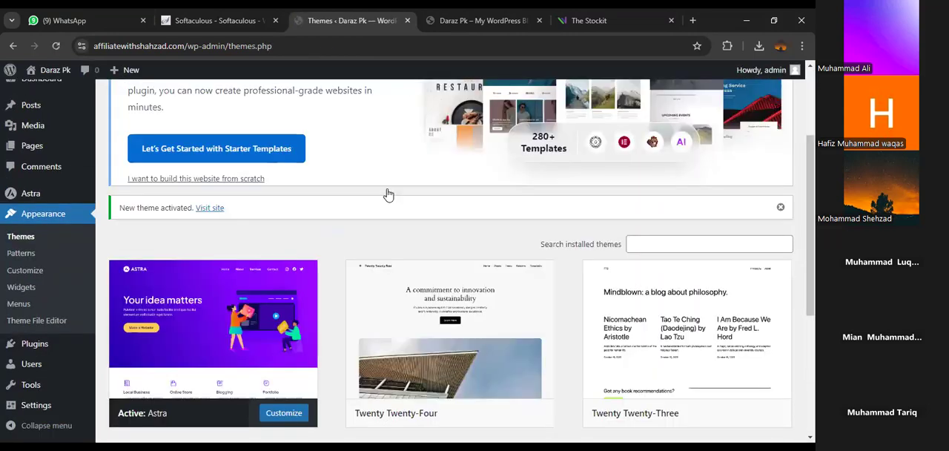
scroll(333, 235, "down", 5)
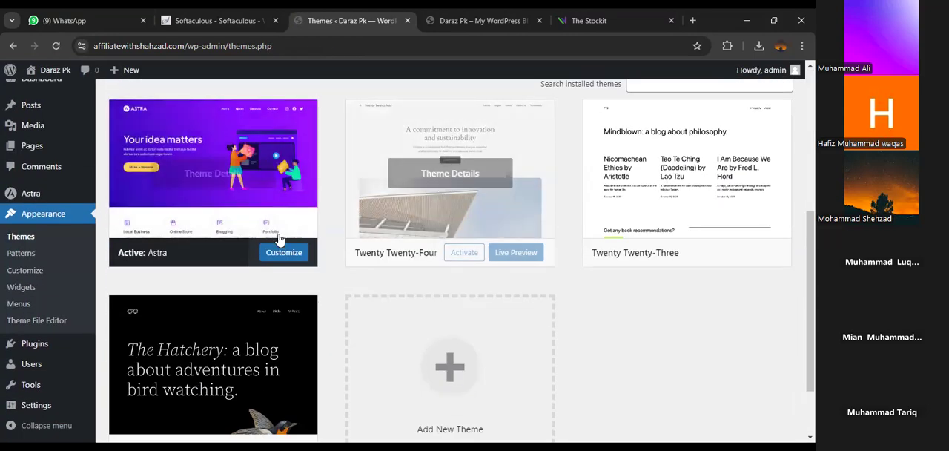
scroll(262, 252, "up", 1)
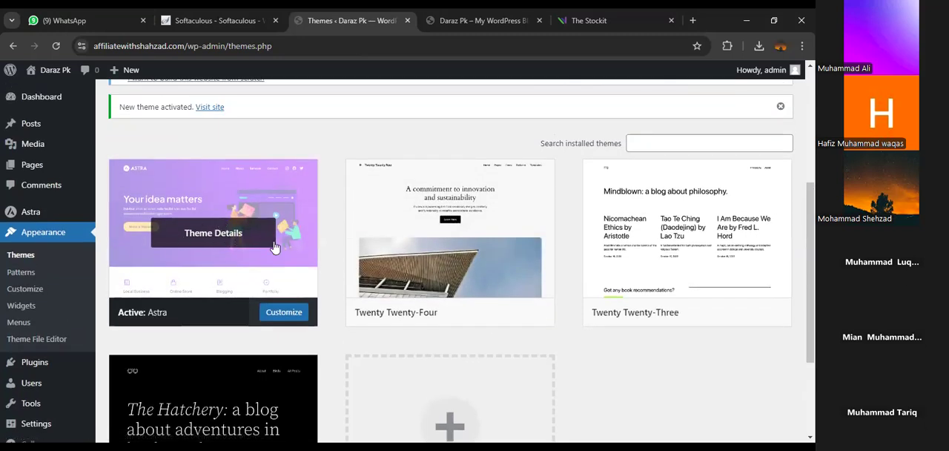
scroll(274, 247, "up", 3)
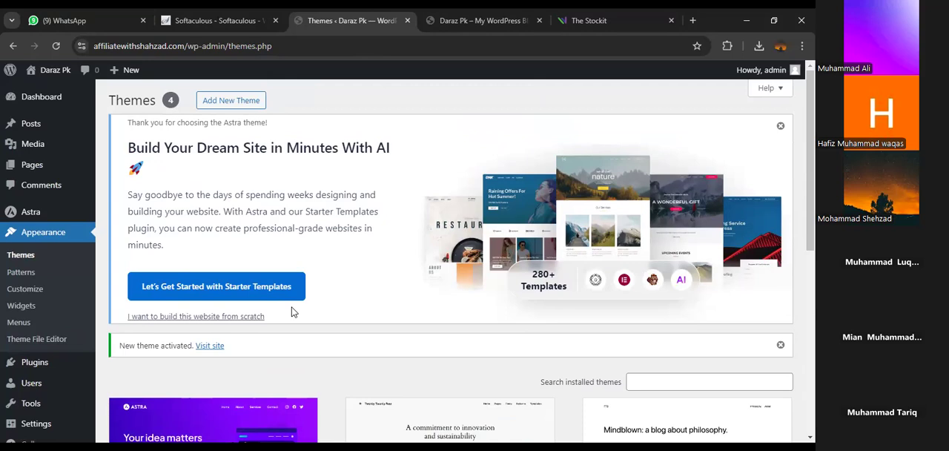
scroll(291, 311, "down", 2)
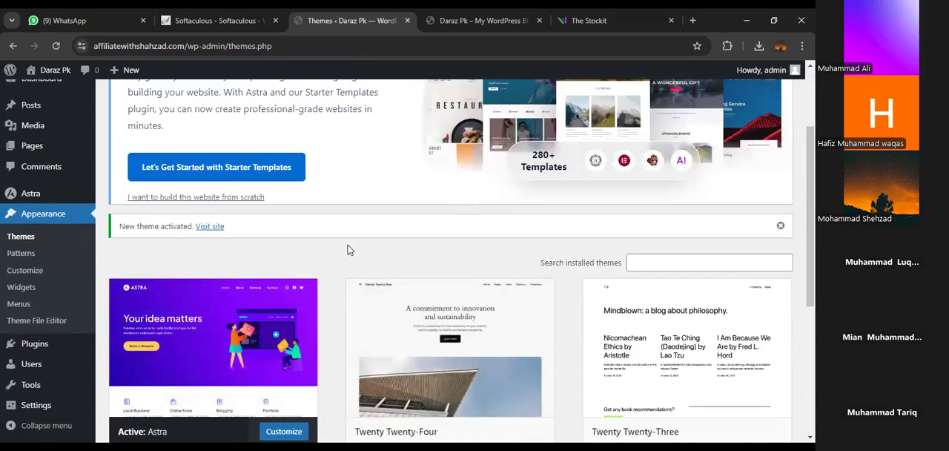
scroll(346, 244, "up", 2)
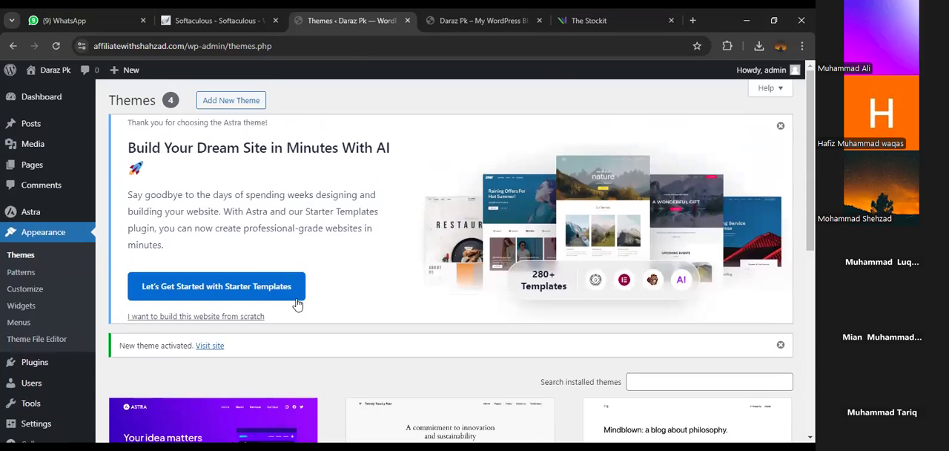
left_click(258, 294)
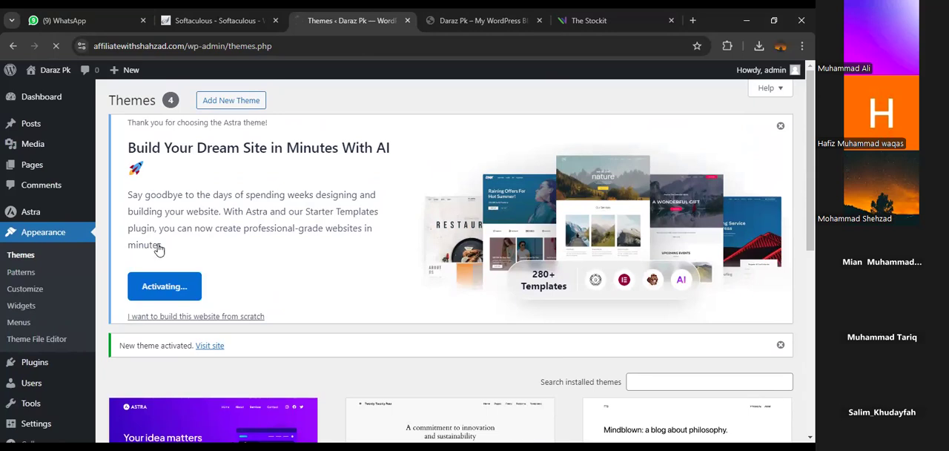
Look over the Astra dashboard's welcome section, quick settings, useful plugins and Pro modules
mouse_move(32, 212)
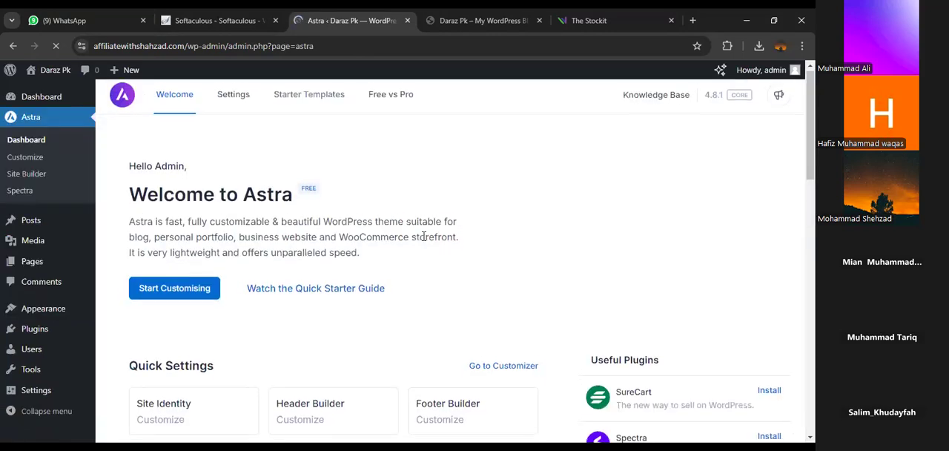
scroll(423, 243, "down", 3)
scroll(422, 240, "down", 4)
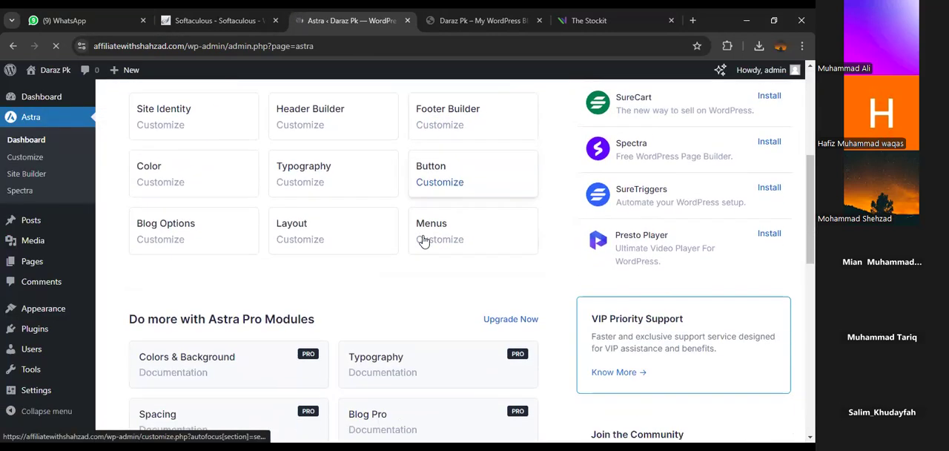
scroll(422, 239, "up", 6)
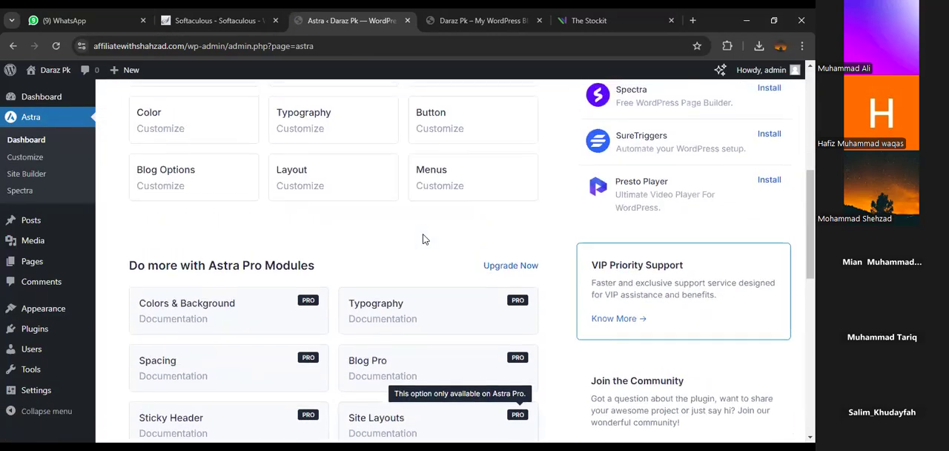
scroll(326, 222, "up", 2)
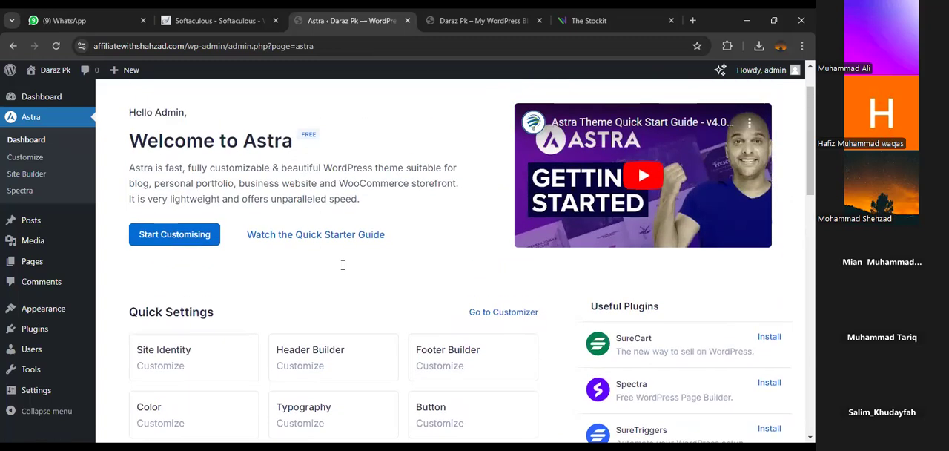
Start customising the site with Astra, and examine the customizer's theme chooser and the homepage preview
left_click(190, 238)
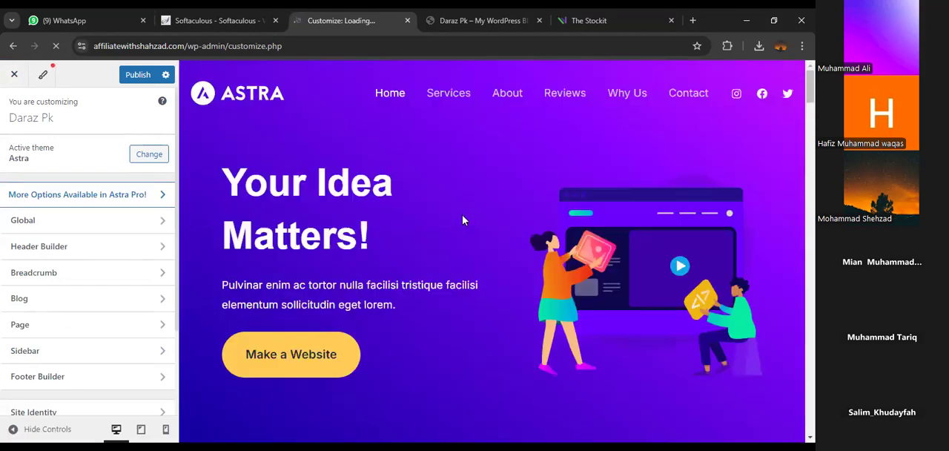
scroll(461, 220, "down", 3)
scroll(462, 220, "down", 3)
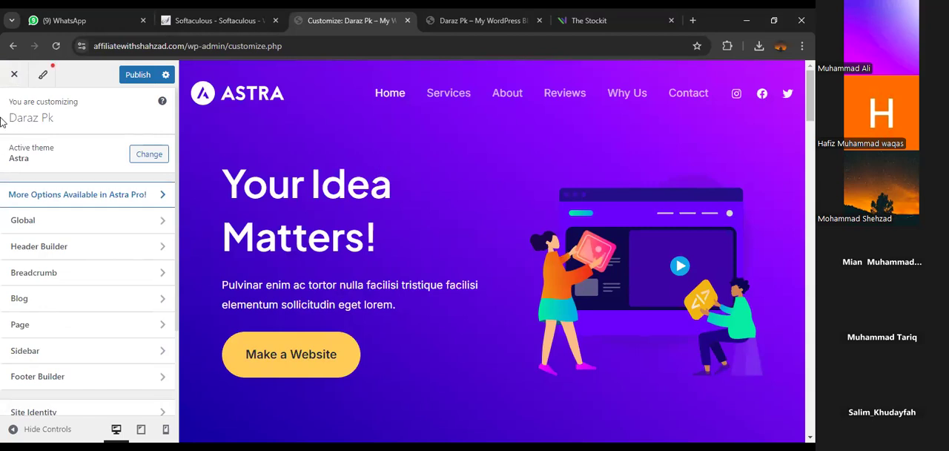
left_click(46, 155)
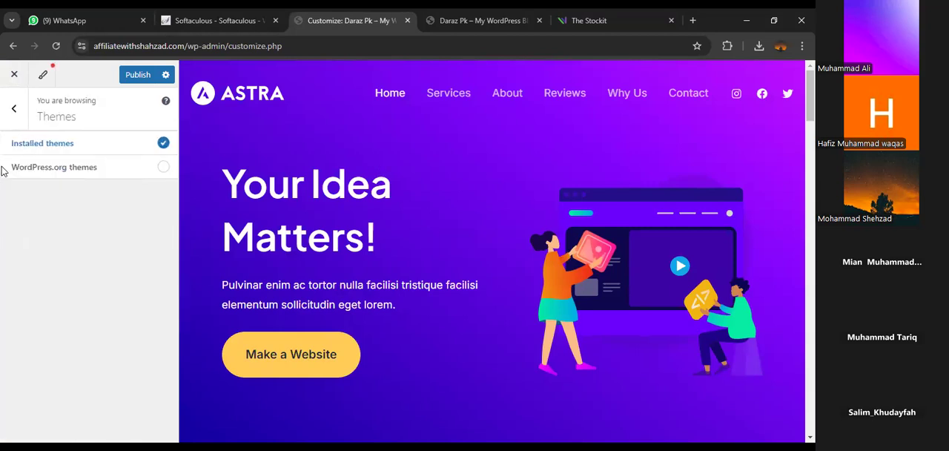
left_click(11, 114)
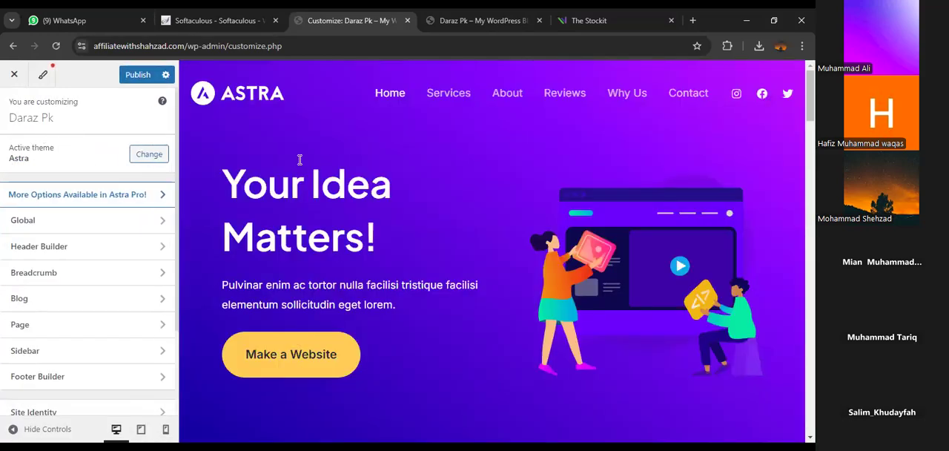
scroll(473, 132, "down", 3)
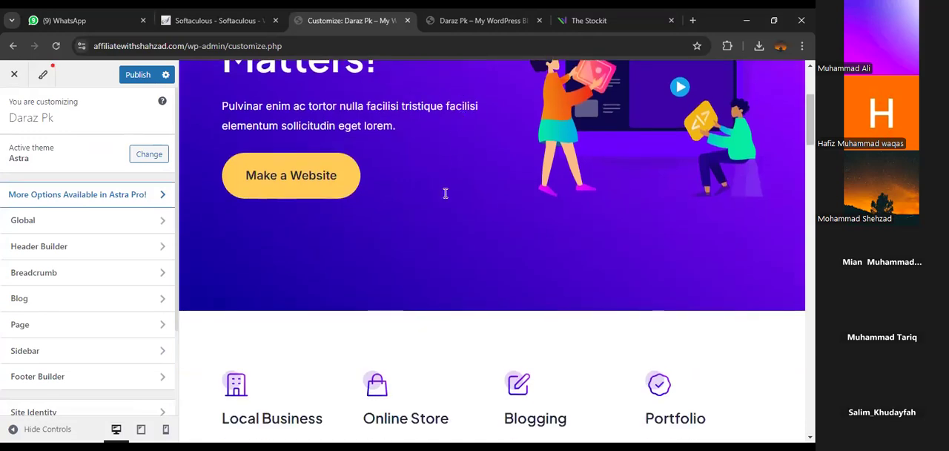
scroll(447, 191, "up", 3)
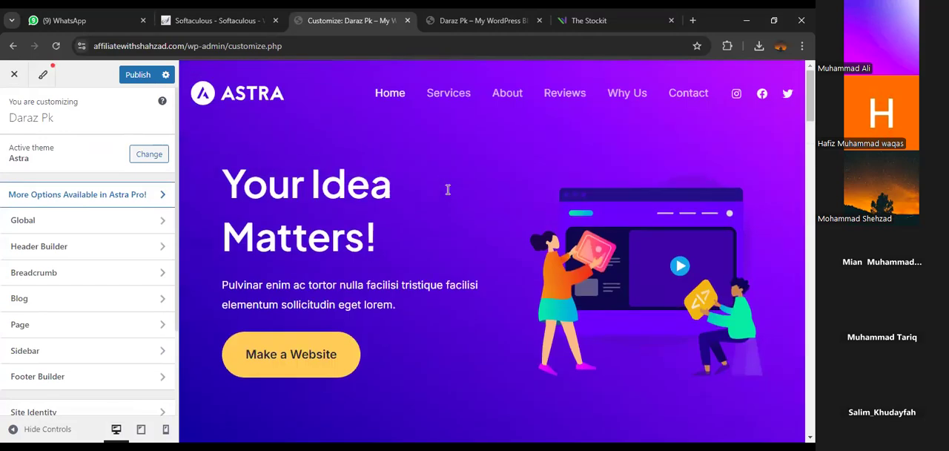
Reload the live Daraz Pk homepage to check how it looks with the Astra theme
key("ctrl+Tab")
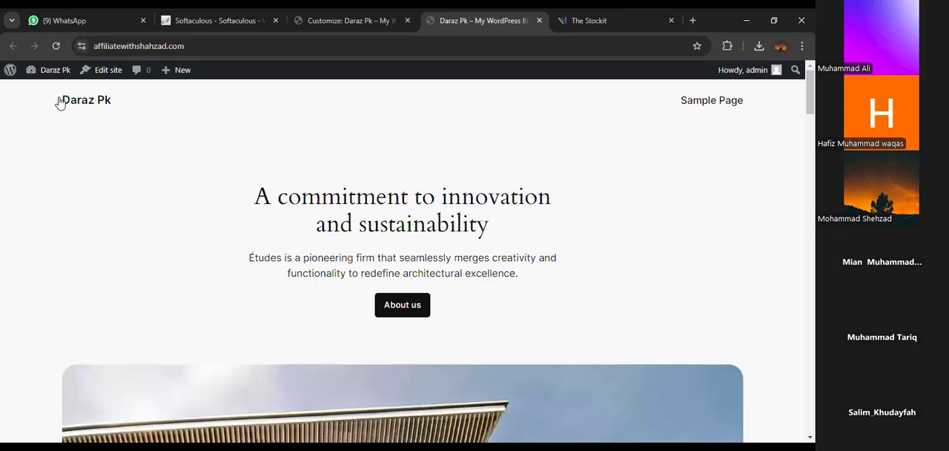
left_click(63, 54)
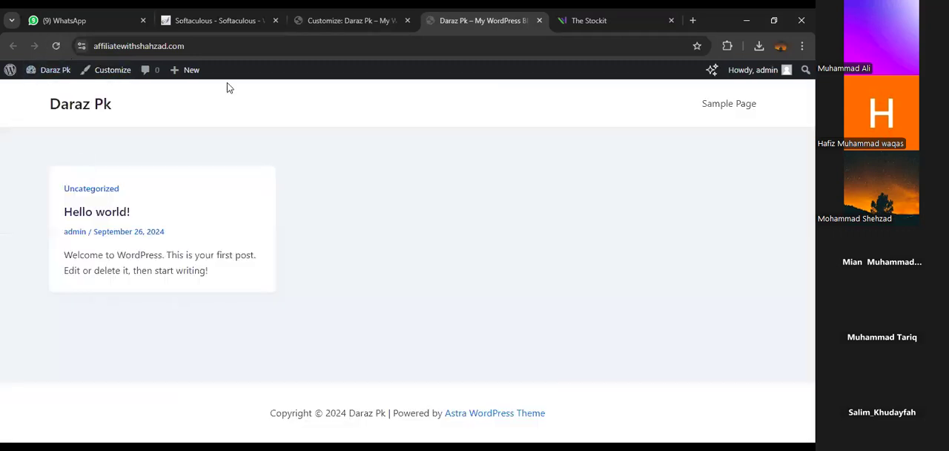
left_click(379, 19)
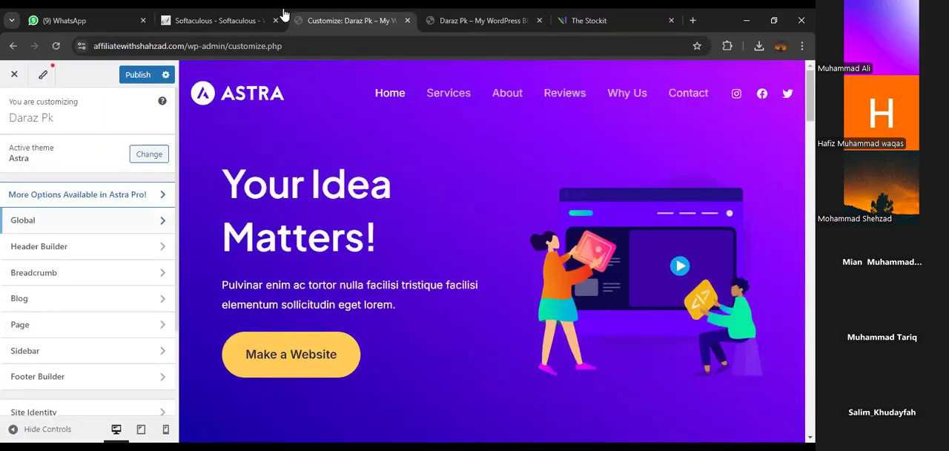
Leave the customizer without saving its changes, and browse the classic templates in Astra's Starter Templates library
left_click(14, 75)
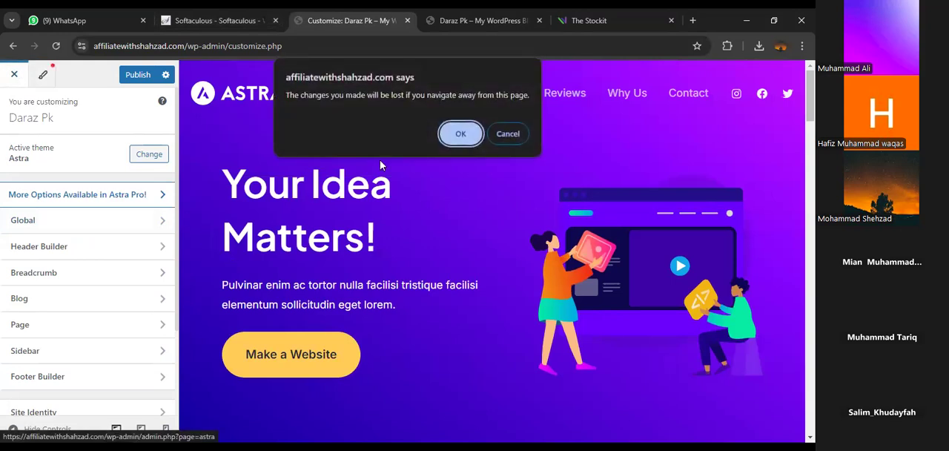
key("Return")
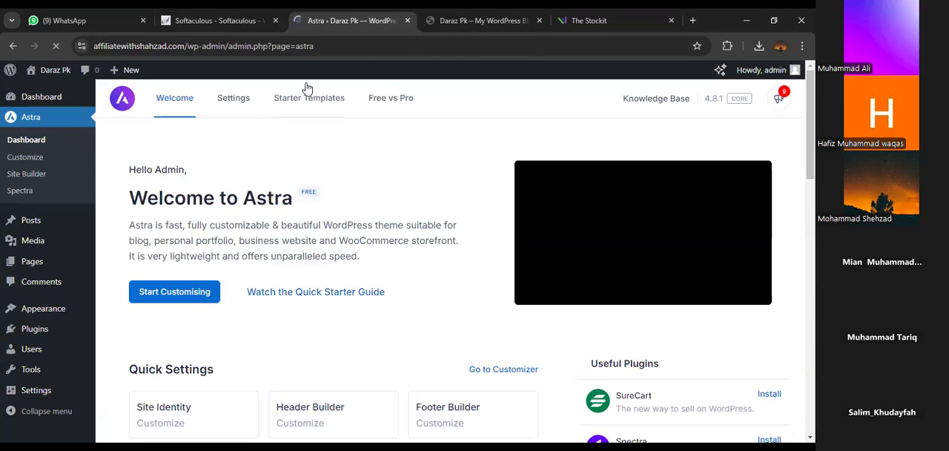
left_click(306, 88)
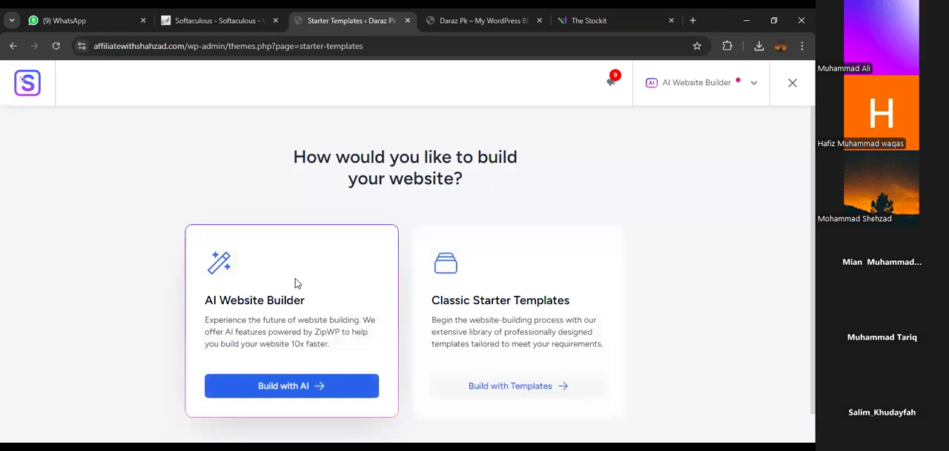
scroll(295, 278, "down", 1)
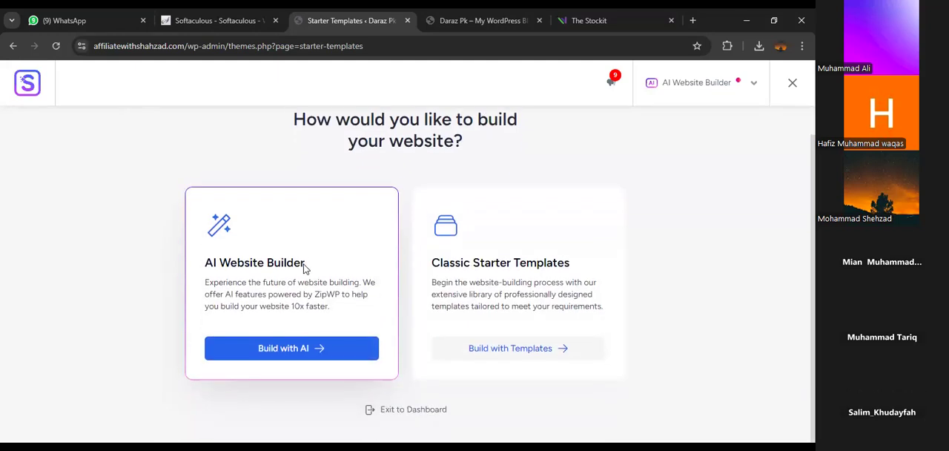
left_click(488, 343)
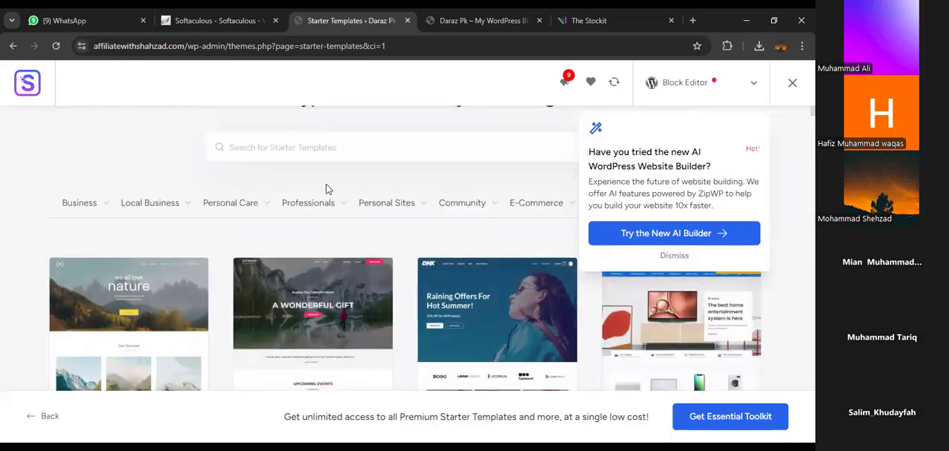
scroll(551, 175, "down", 3)
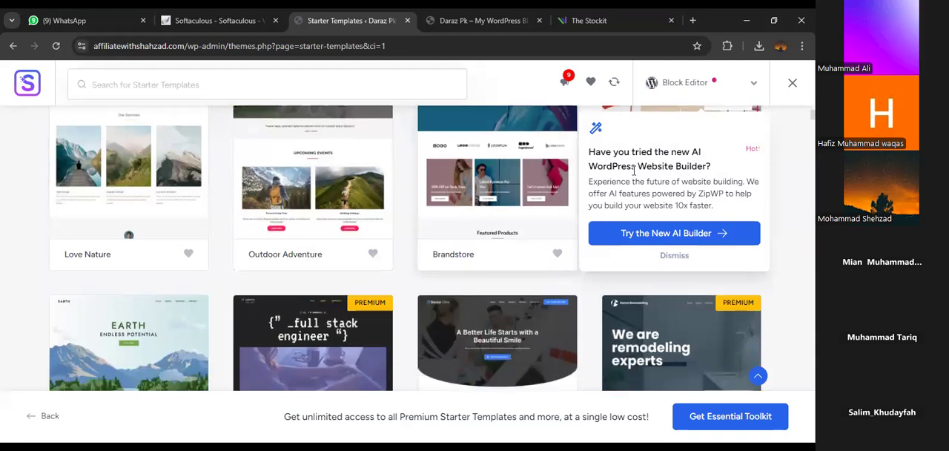
scroll(634, 169, "down", 1)
Exit the template library to the WordPress dashboard, look it over, and reopen the Astra dashboard
left_click(791, 83)
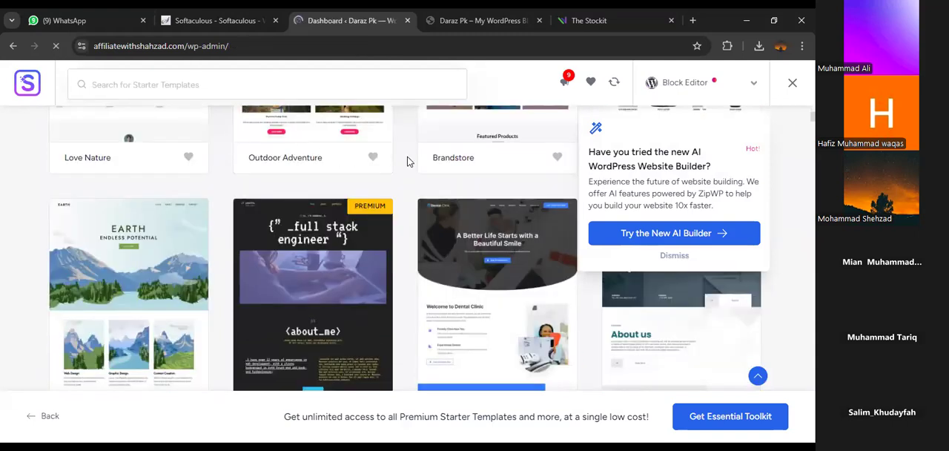
scroll(330, 171, "down", 2)
scroll(273, 172, "up", 2)
scroll(259, 181, "down", 2)
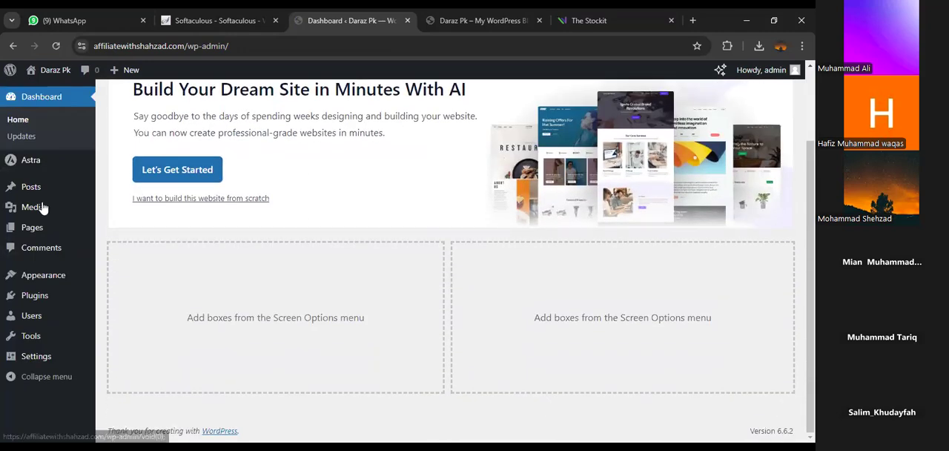
mouse_move(44, 160)
left_click(140, 161)
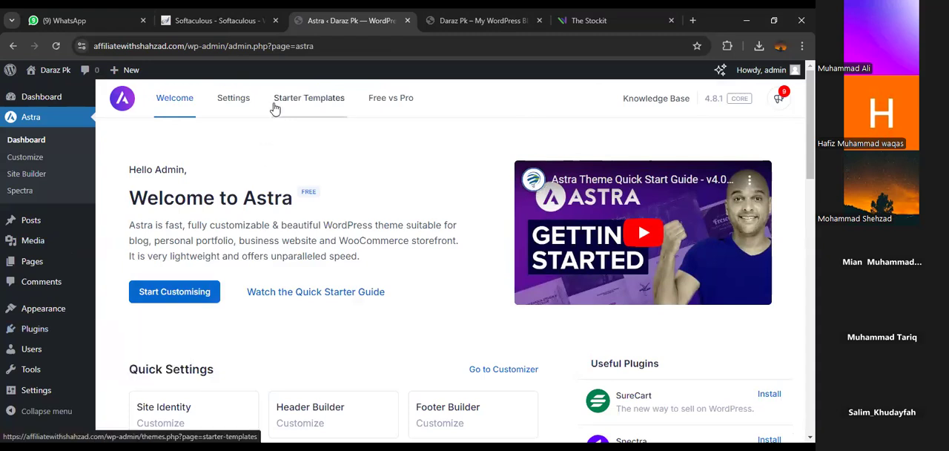
Look at the Add Plugins page and its plugin search, and return to the Astra dashboard
mouse_move(45, 328)
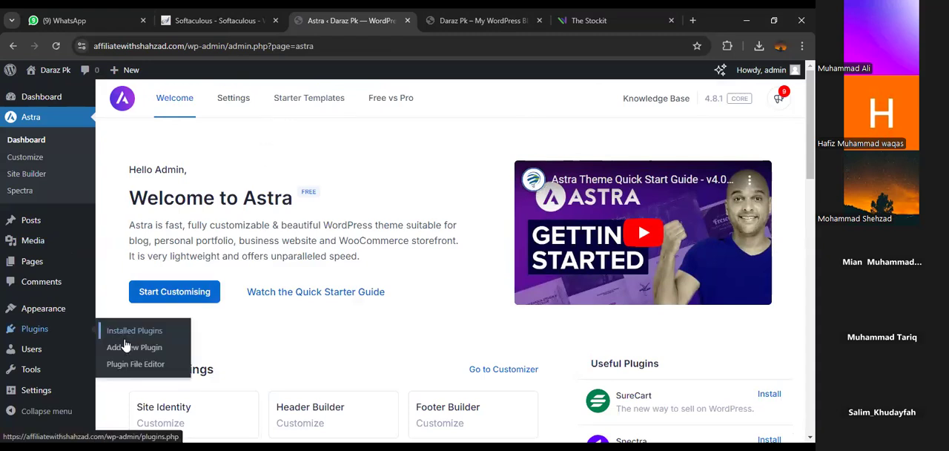
left_click(126, 346)
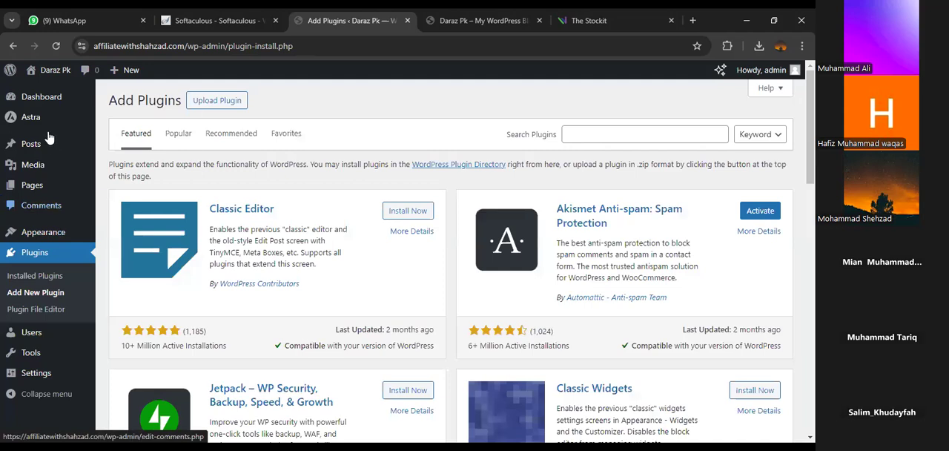
left_click(622, 134)
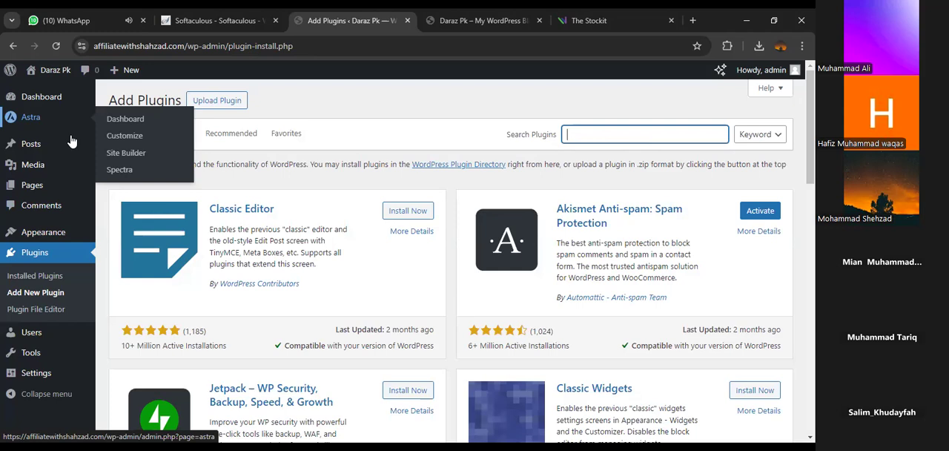
left_click(127, 120)
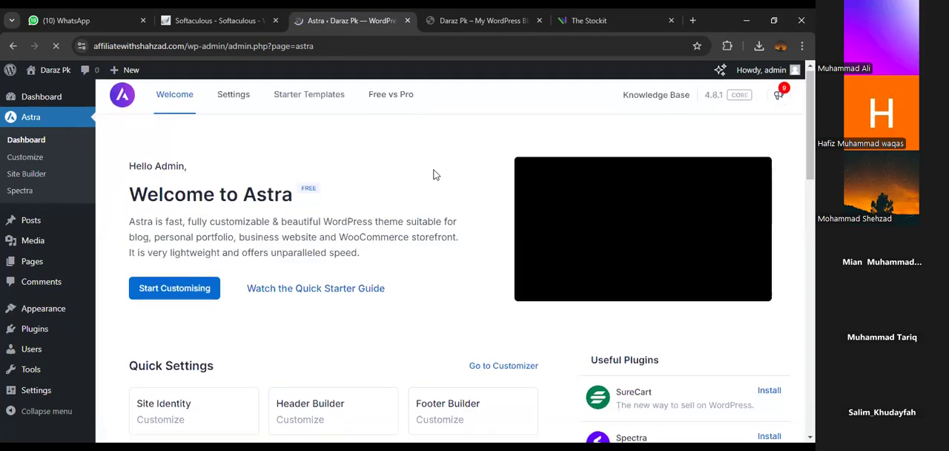
scroll(434, 174, "down", 3)
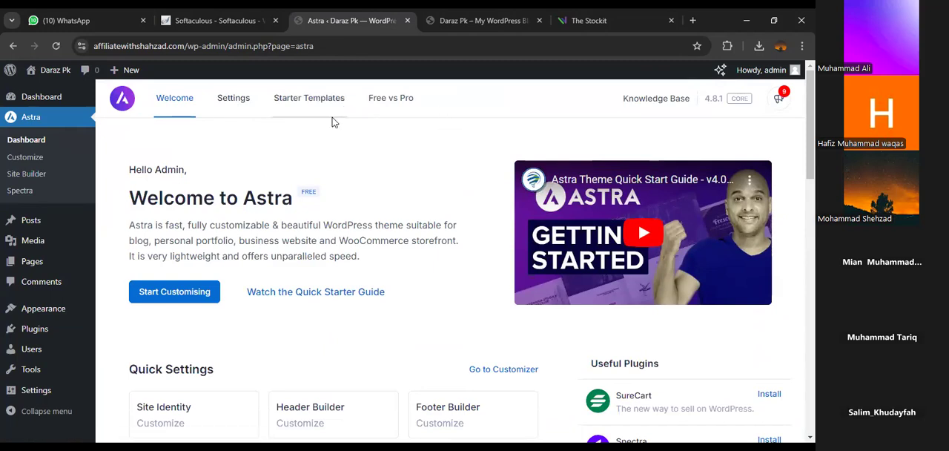
Choose to build with Classic Starter Templates, and select the Brandstore template
left_click(299, 100)
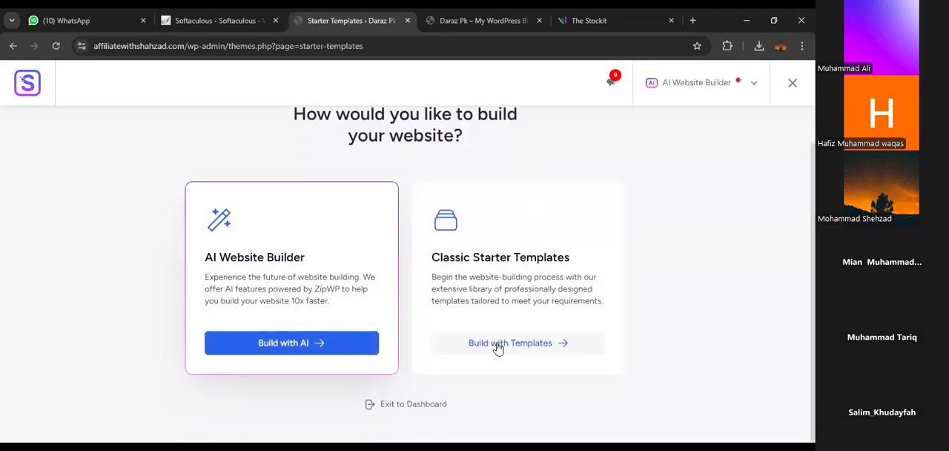
left_click(498, 342)
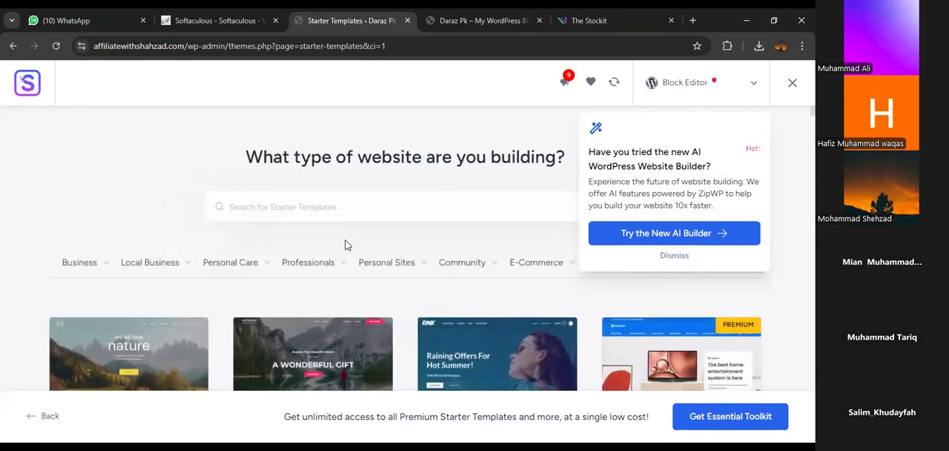
scroll(345, 244, "down", 3)
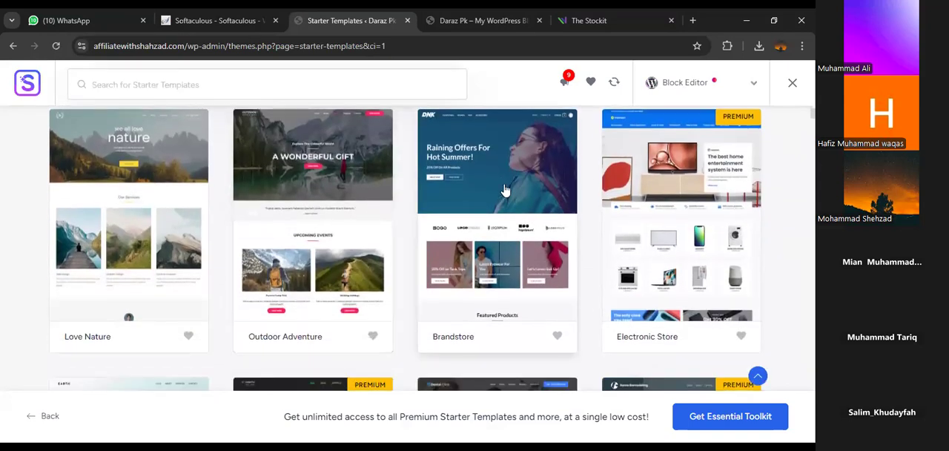
left_click(518, 175)
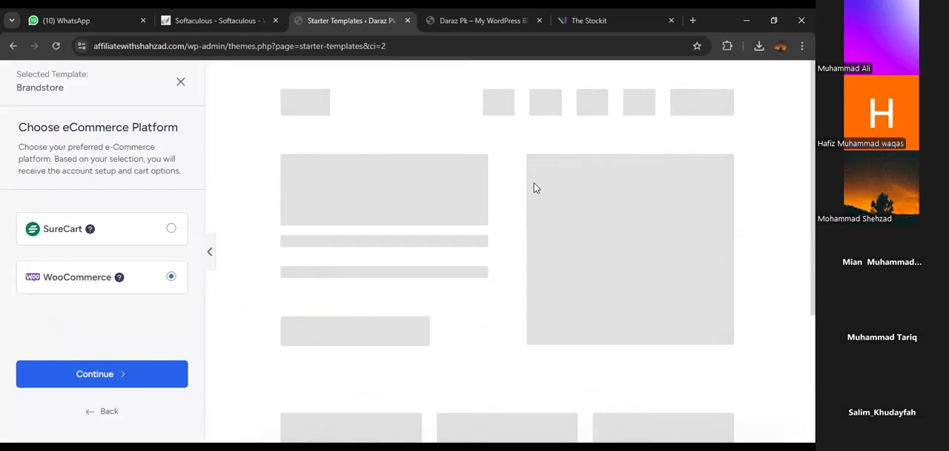
Look through the Brandstore template preview, and continue with WooCommerce as the eCommerce platform
scroll(533, 182, "down", 3)
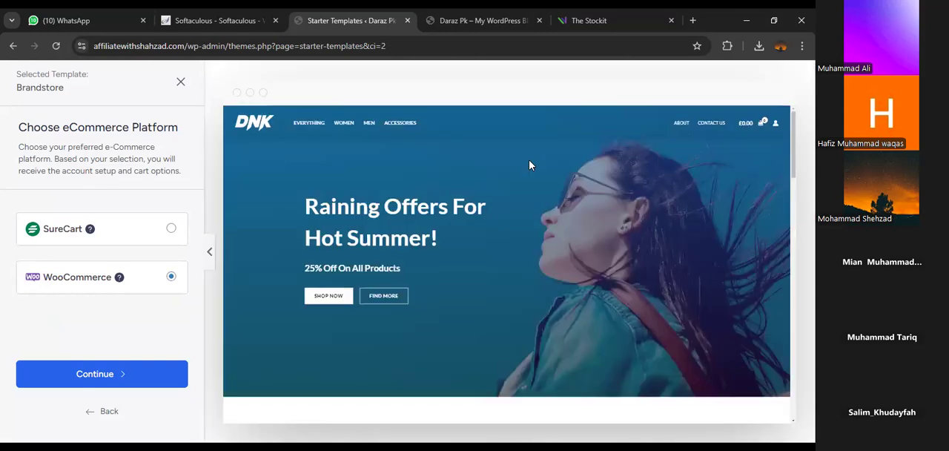
scroll(529, 164, "down", 10)
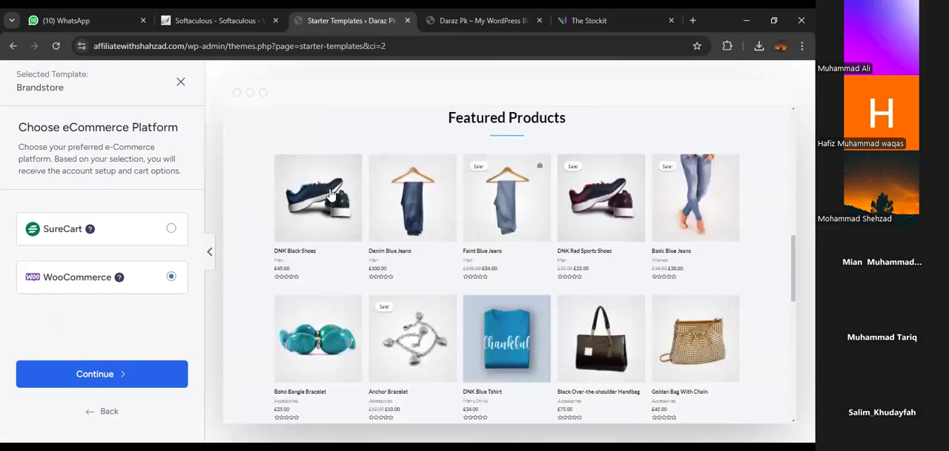
scroll(699, 205, "down", 10)
scroll(492, 303, "up", 3)
scroll(355, 258, "up", 10)
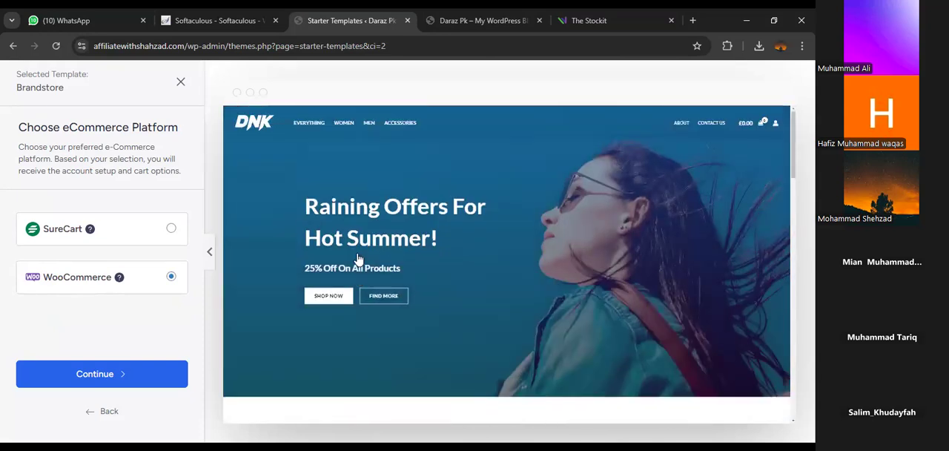
left_click(98, 367)
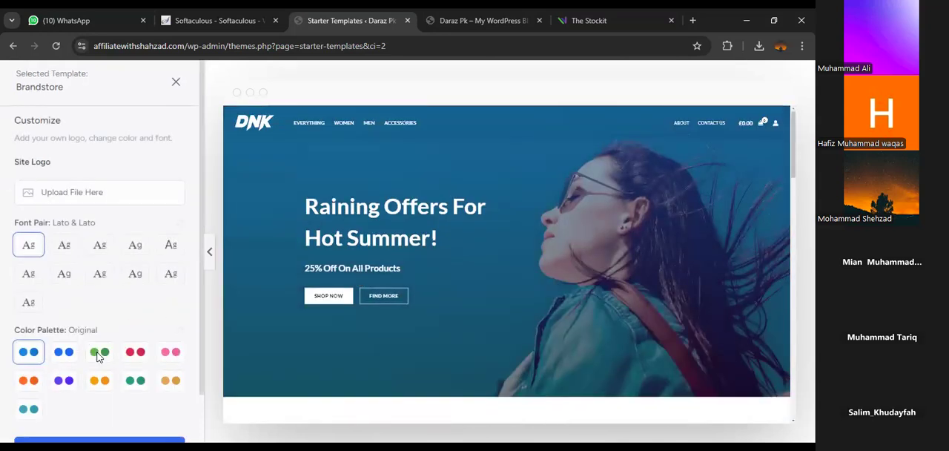
Try several colour palettes on the Brandstore preview, including Style 1 and Style 3, and go back to the Original palette
scroll(96, 194, "down", 1)
scroll(74, 301, "down", 3)
left_click(71, 297)
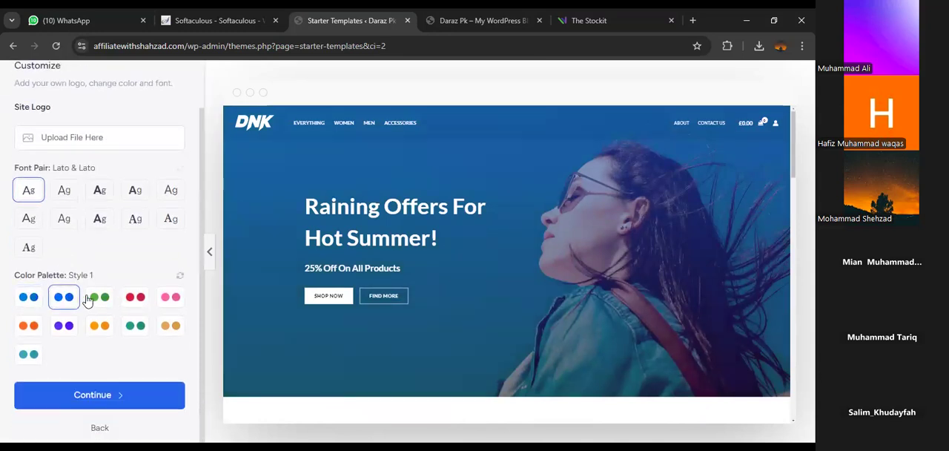
left_click(90, 297)
left_click(138, 297)
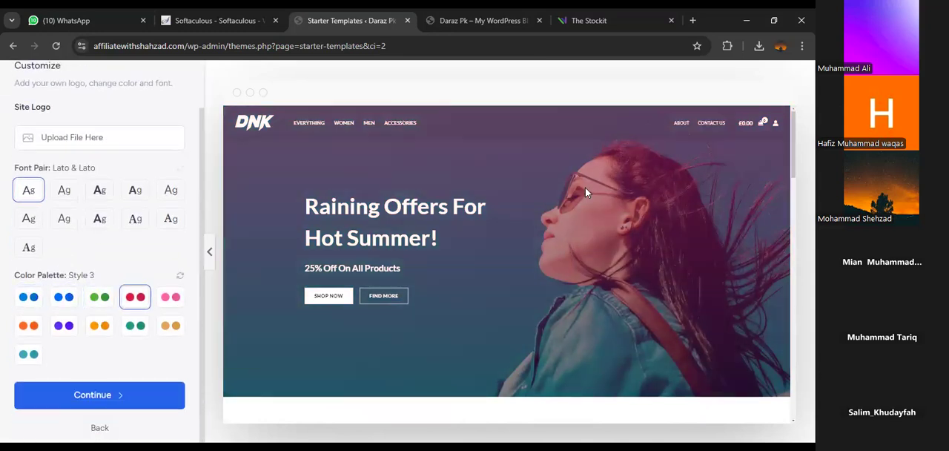
left_click(170, 298)
left_click(170, 327)
left_click(133, 328)
left_click(96, 328)
left_click(34, 299)
Continue with the current design and preset feature selection, and submit the setup form with the personal details blank to build the website
left_click(92, 392)
scroll(380, 311, "down", 5)
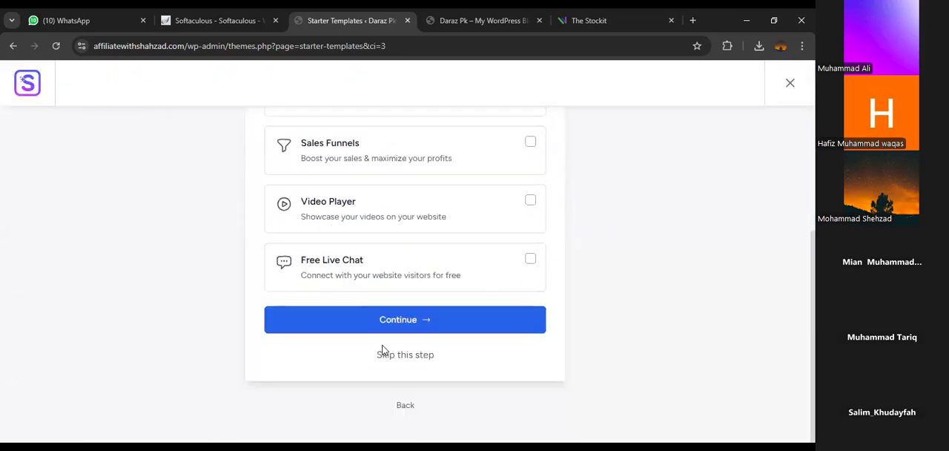
left_click(387, 326)
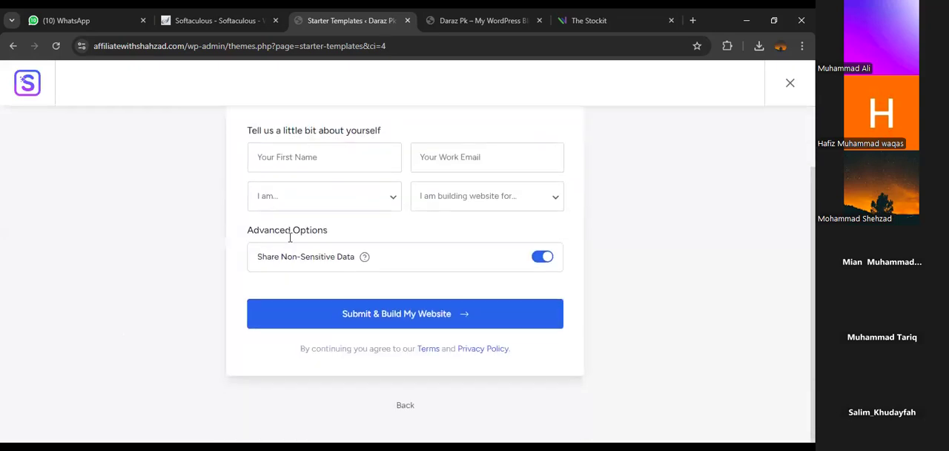
left_click(426, 323)
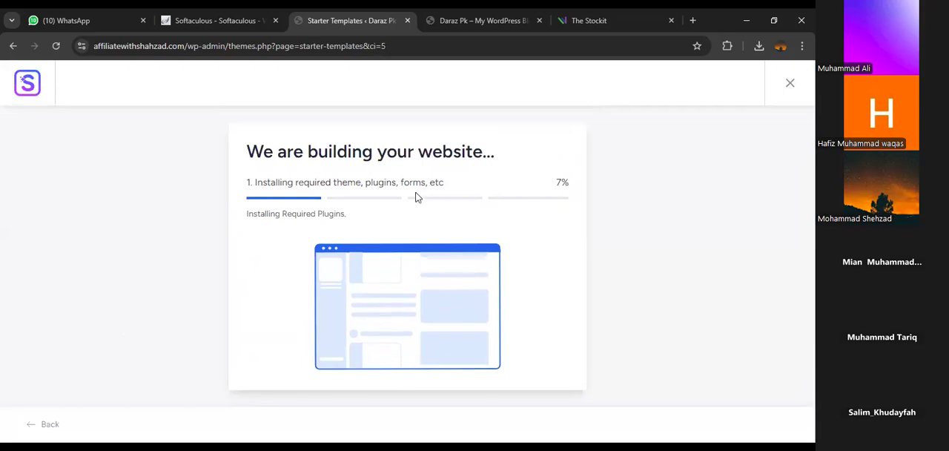